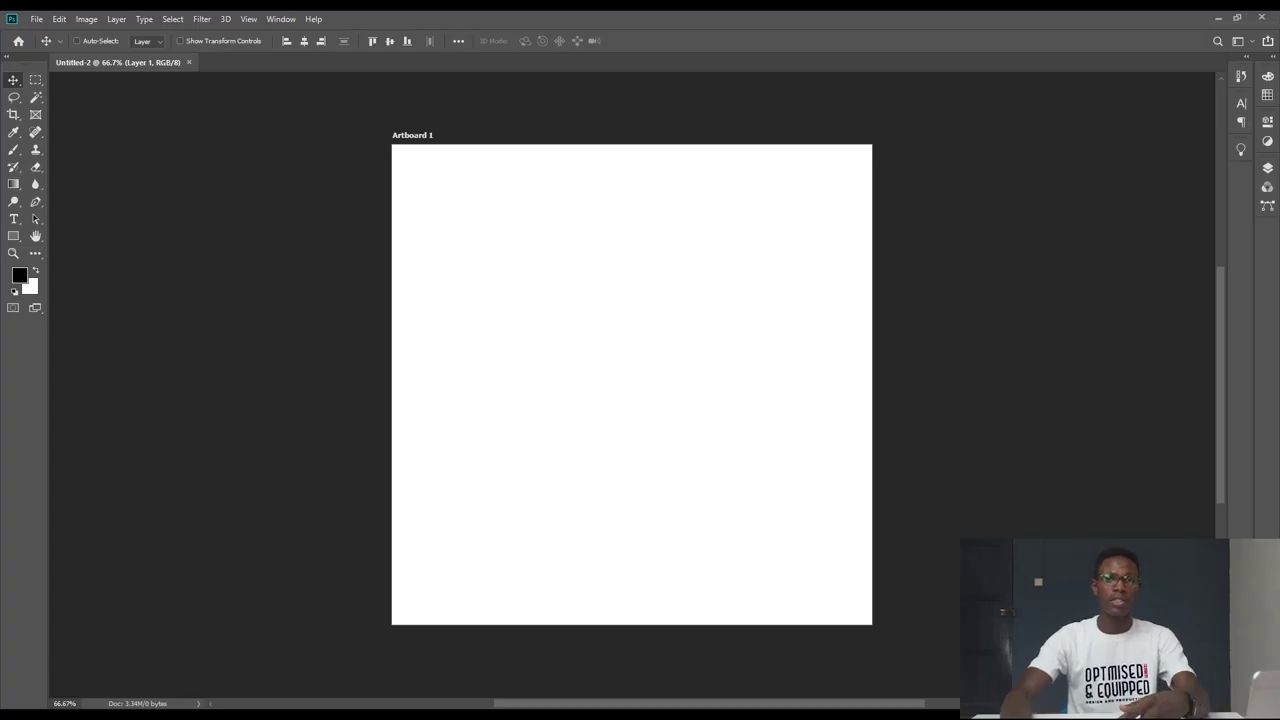
Place the relay baton photo from Desktop > O&E Exercise materials > Photoshop Folder > Practice as a linked image
key("alt+f")
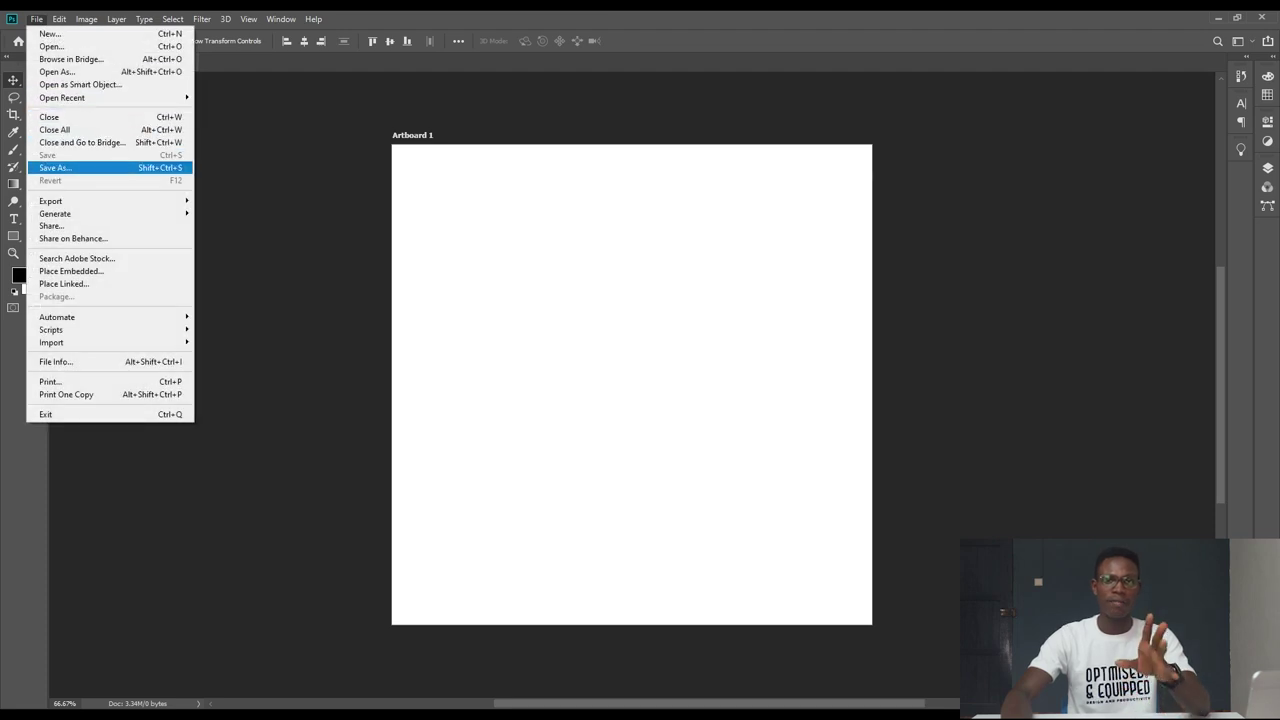
key("Down")
key("Down")
key("Down")
key("Down")
key("Down")
key("Up")
key("Up")
key("Up")
key("Up")
key("Up")
key("Up")
key("Up")
key("Up")
key("Up")
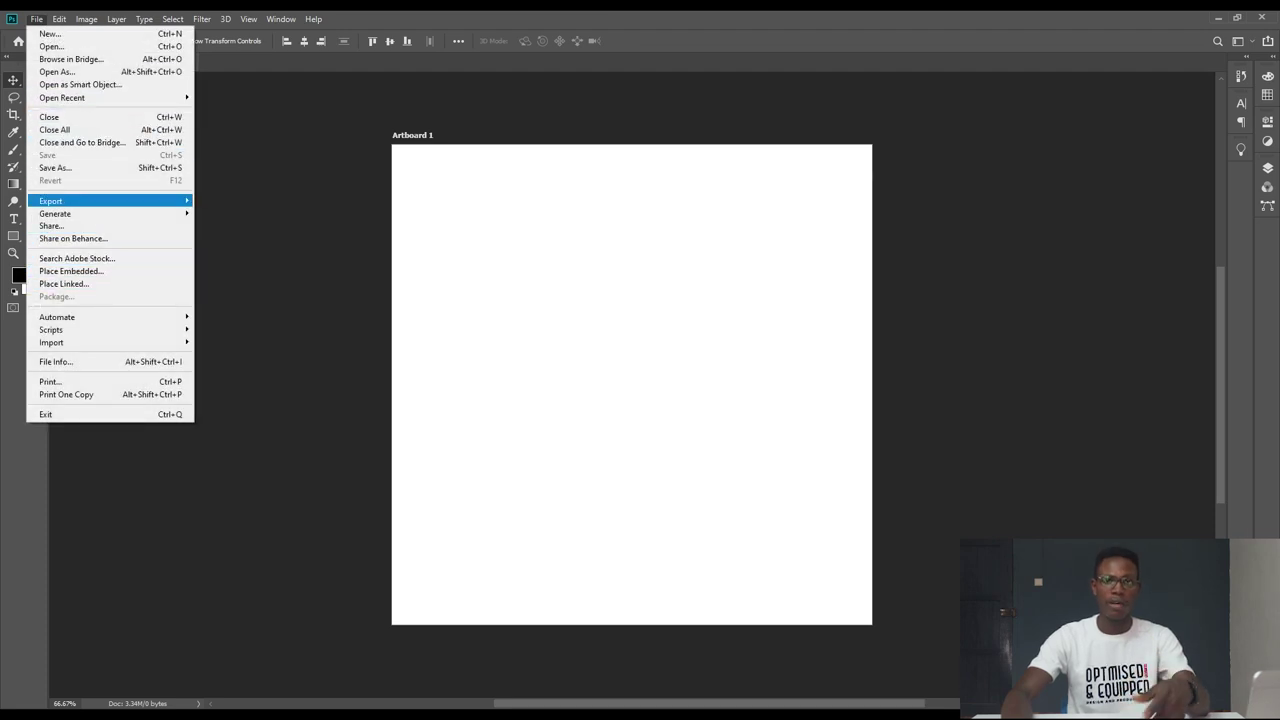
key("Down")
key("Down")
key("Down")
key("Down")
key("Down")
key("Down")
key("Down")
key("Down")
key("Down")
key("Escape")
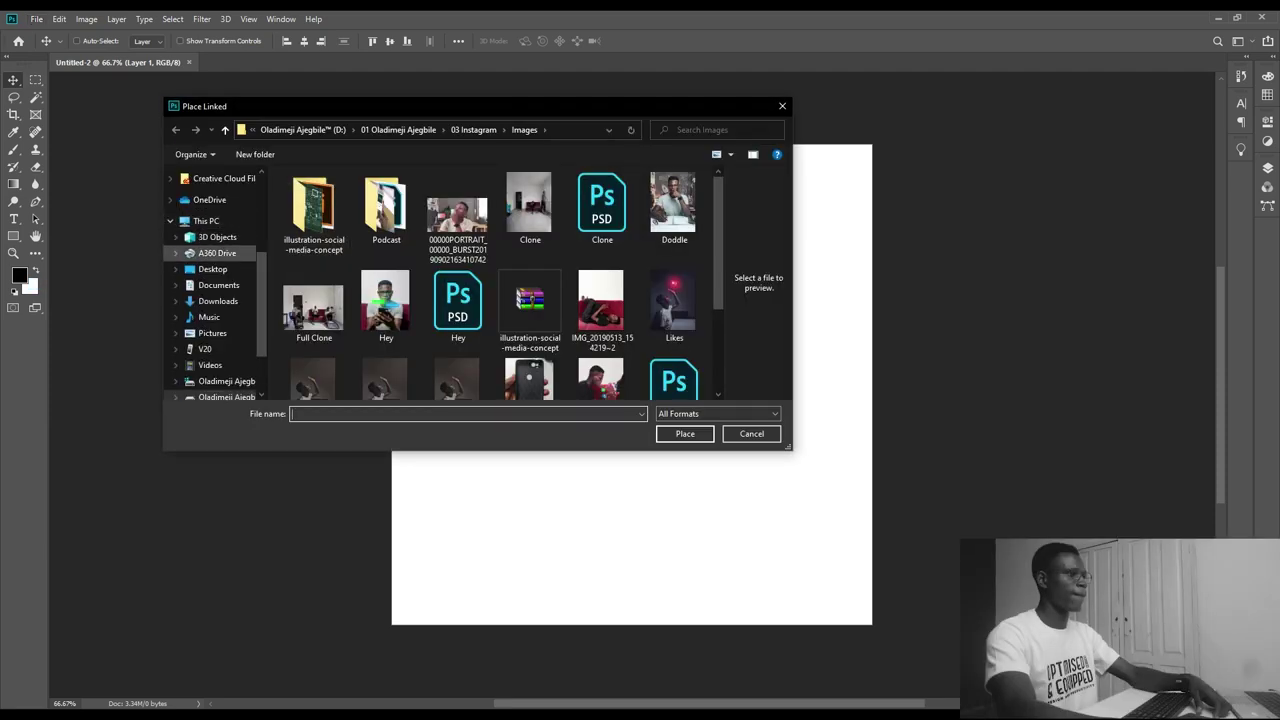
left_click(212, 269)
left_click(340, 189)
double_click(340, 189)
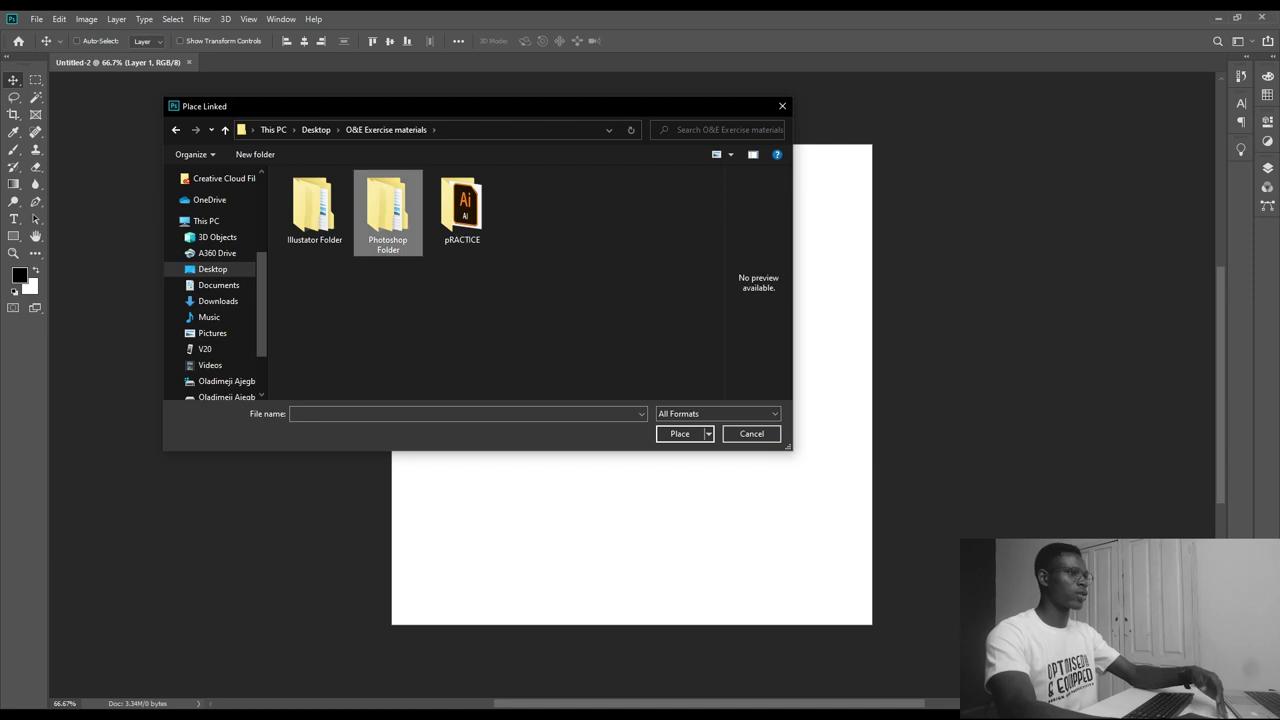
double_click(388, 212)
double_click(309, 193)
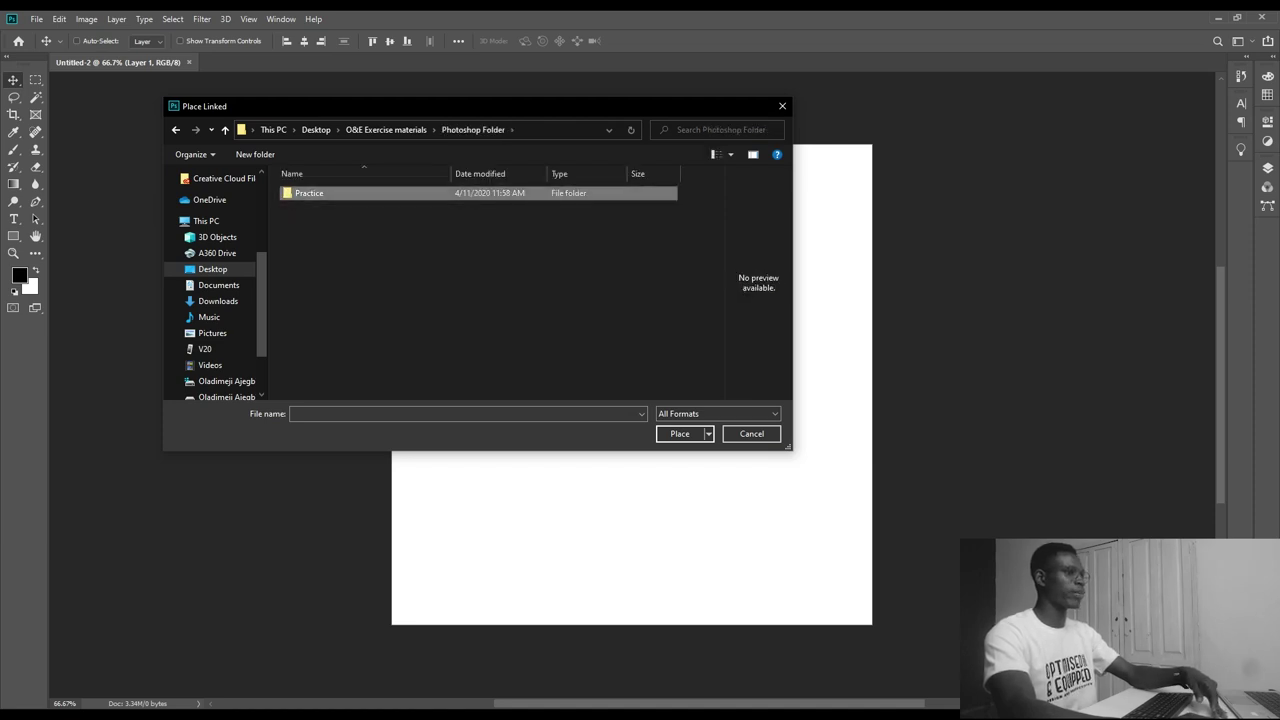
left_click(388, 215)
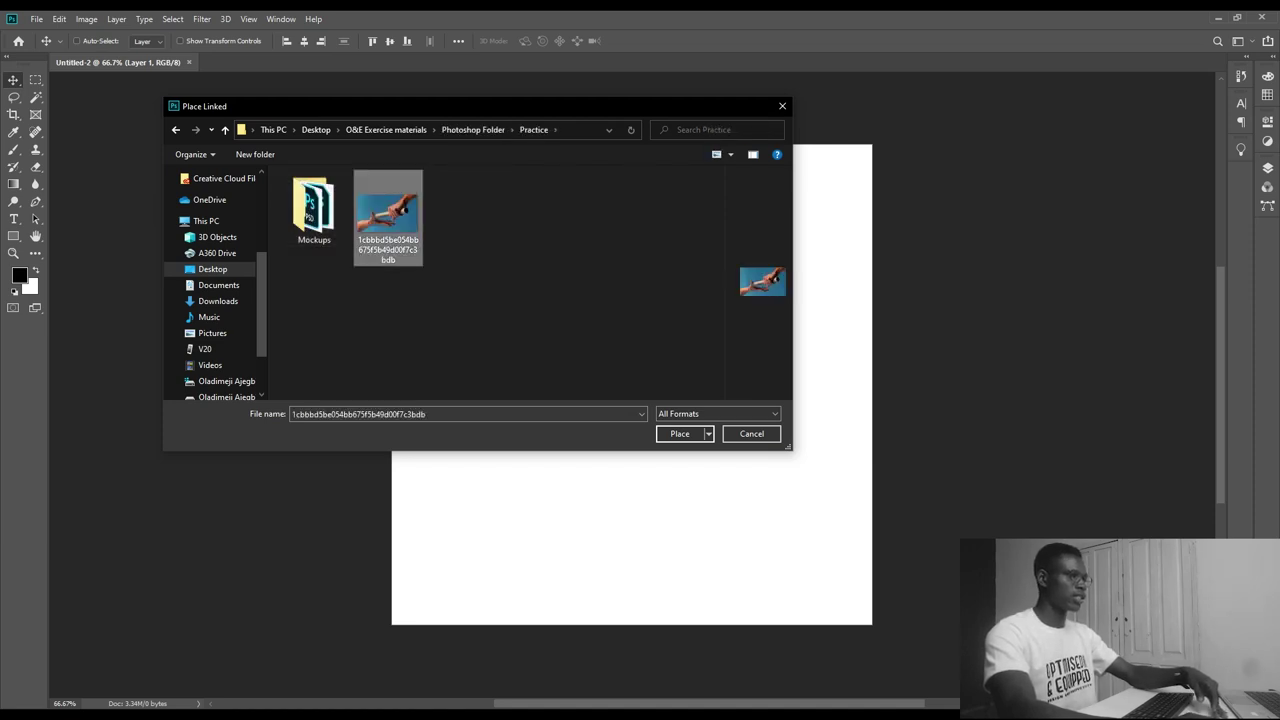
left_click(679, 433)
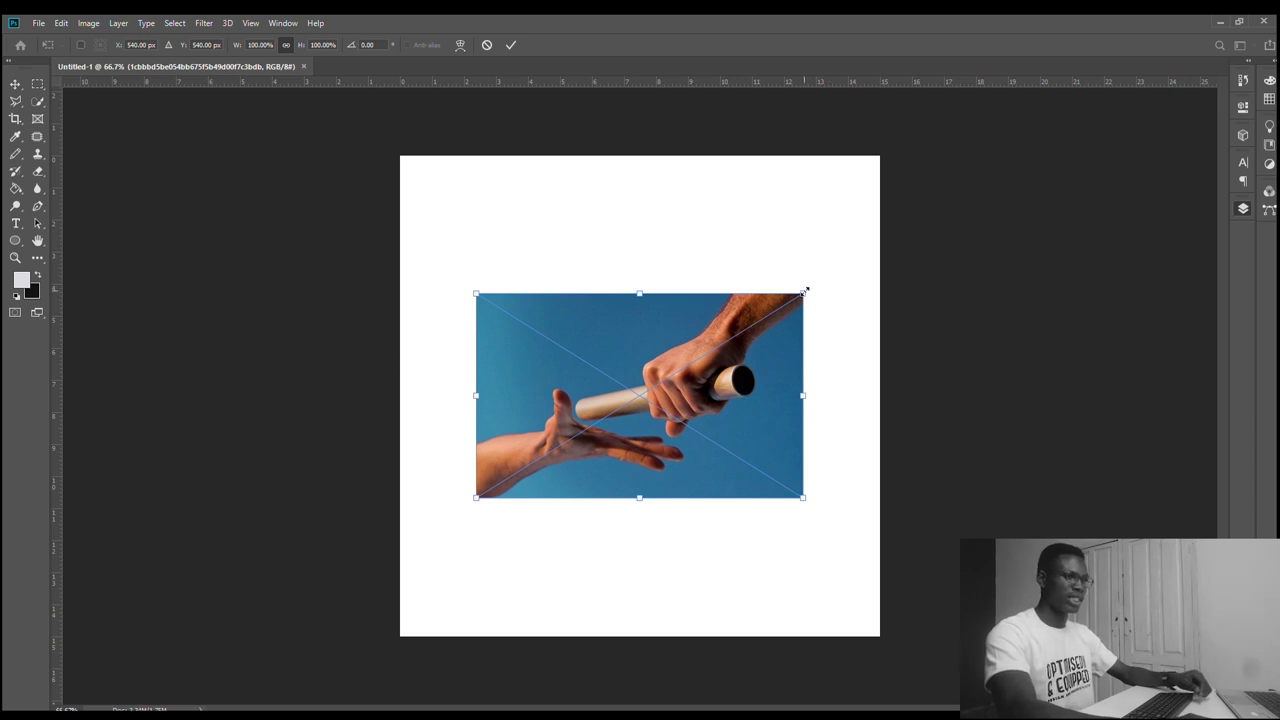
Scale the placed baton photo proportionally to the full canvas width, centred vertically, and commit
left_click_drag(805, 290, 929, 150)
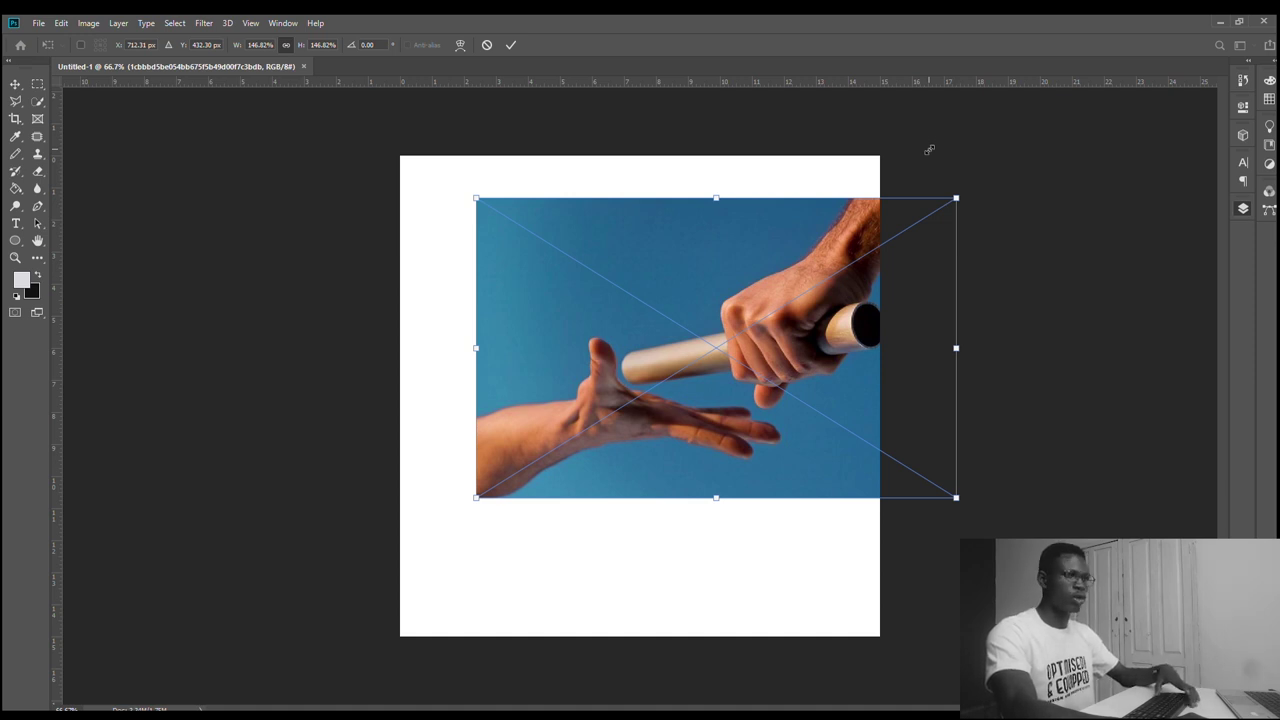
left_click_drag(929, 149, 853, 197)
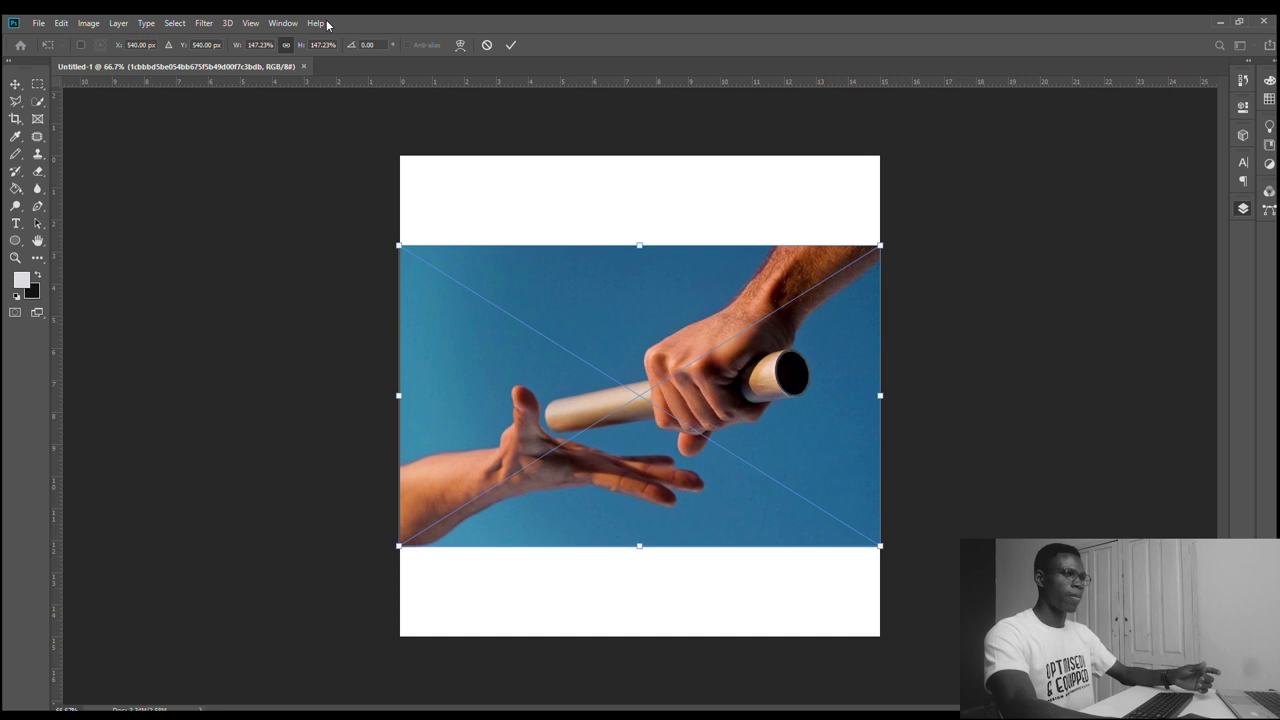
left_click(510, 46)
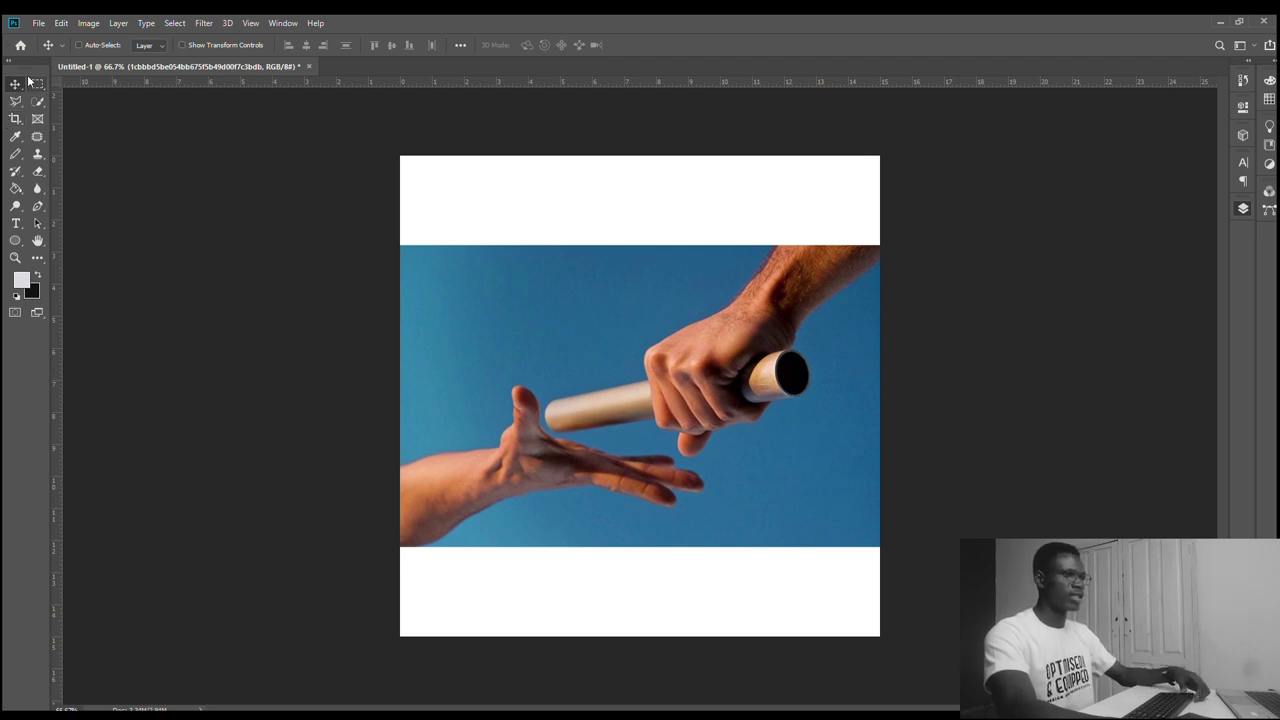
Marquee a square around both hands, centre it on the smart guides, and copy it to Layer 1
left_click(37, 84)
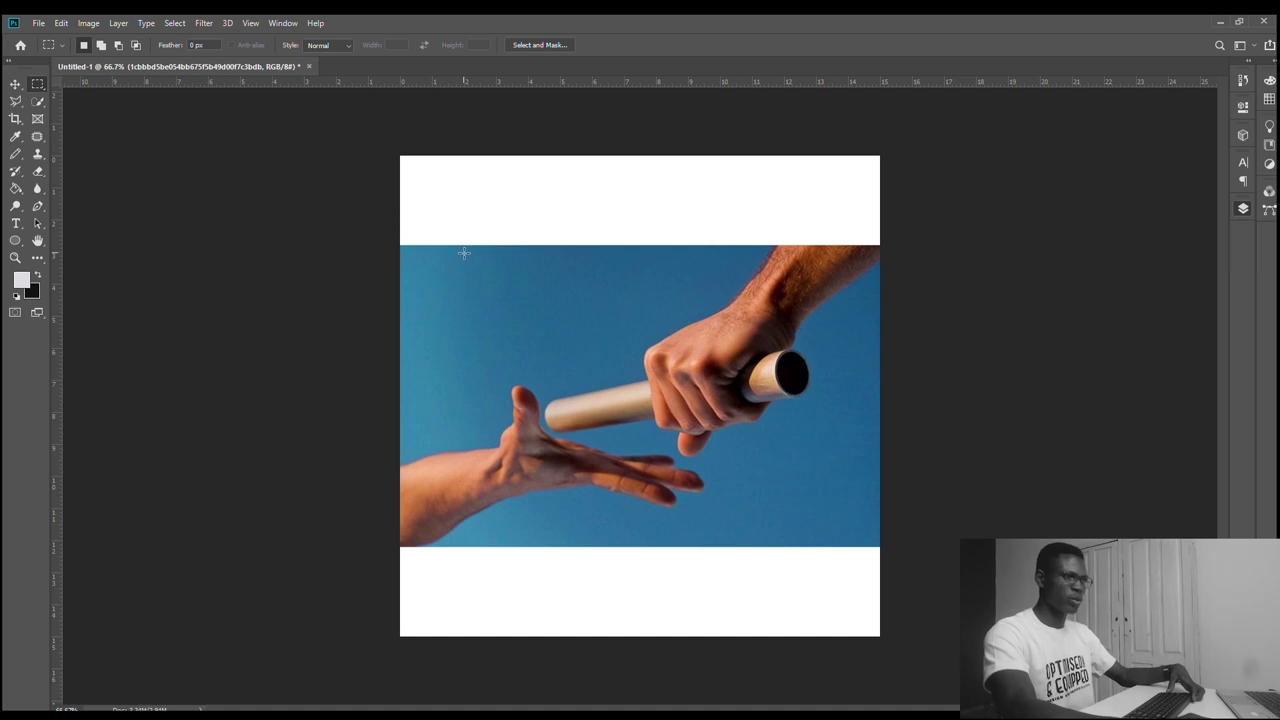
left_click_drag(464, 252, 916, 540)
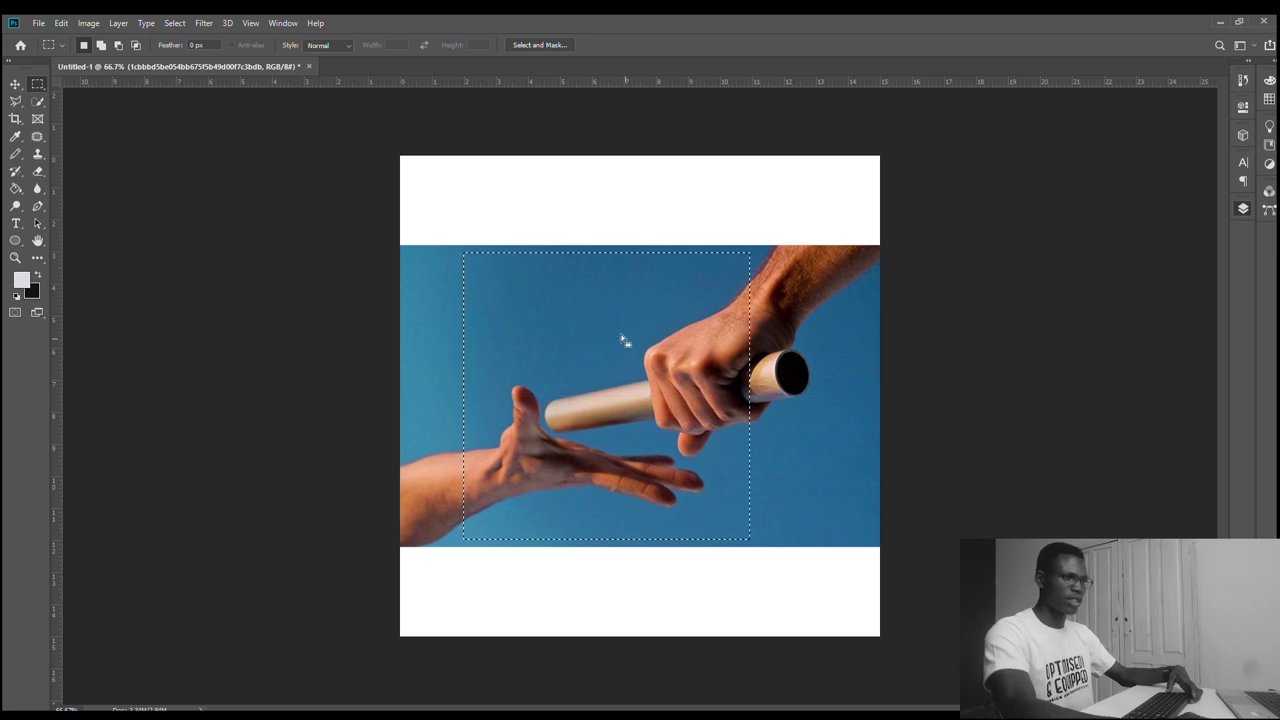
left_click_drag(622, 341, 652, 337)
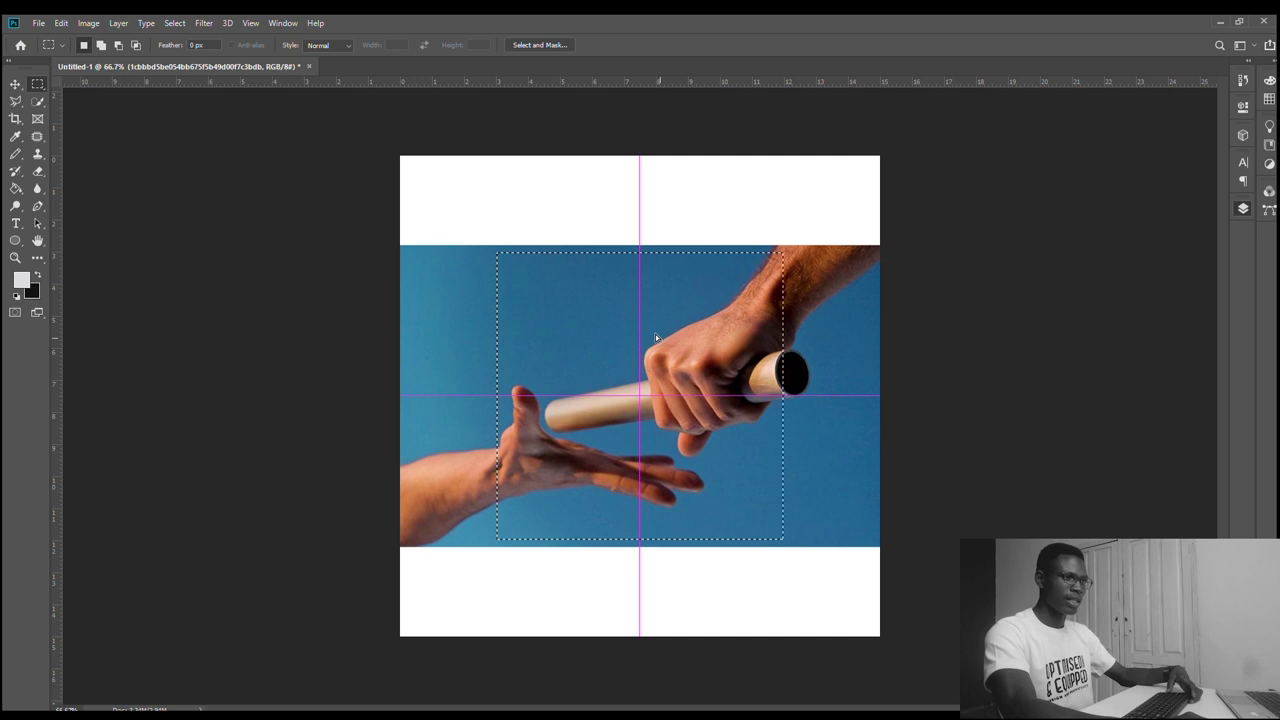
left_click_drag(655, 334, 652, 334)
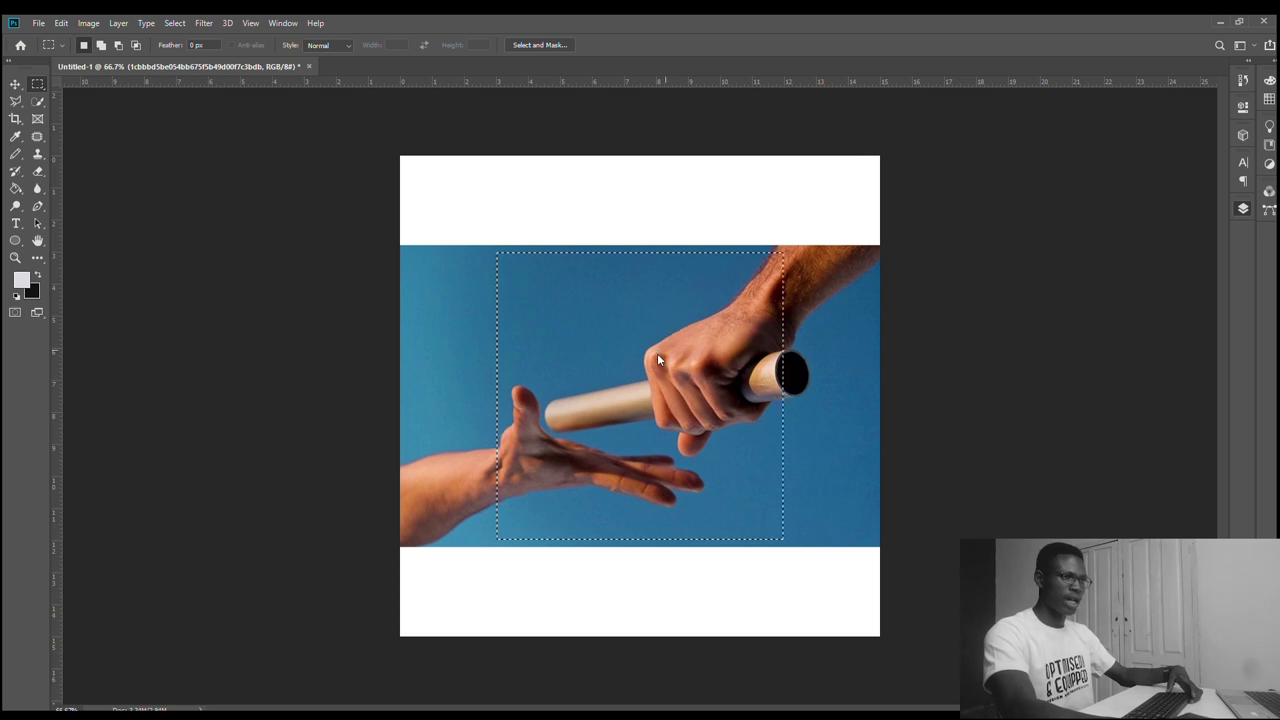
key("ctrl+j")
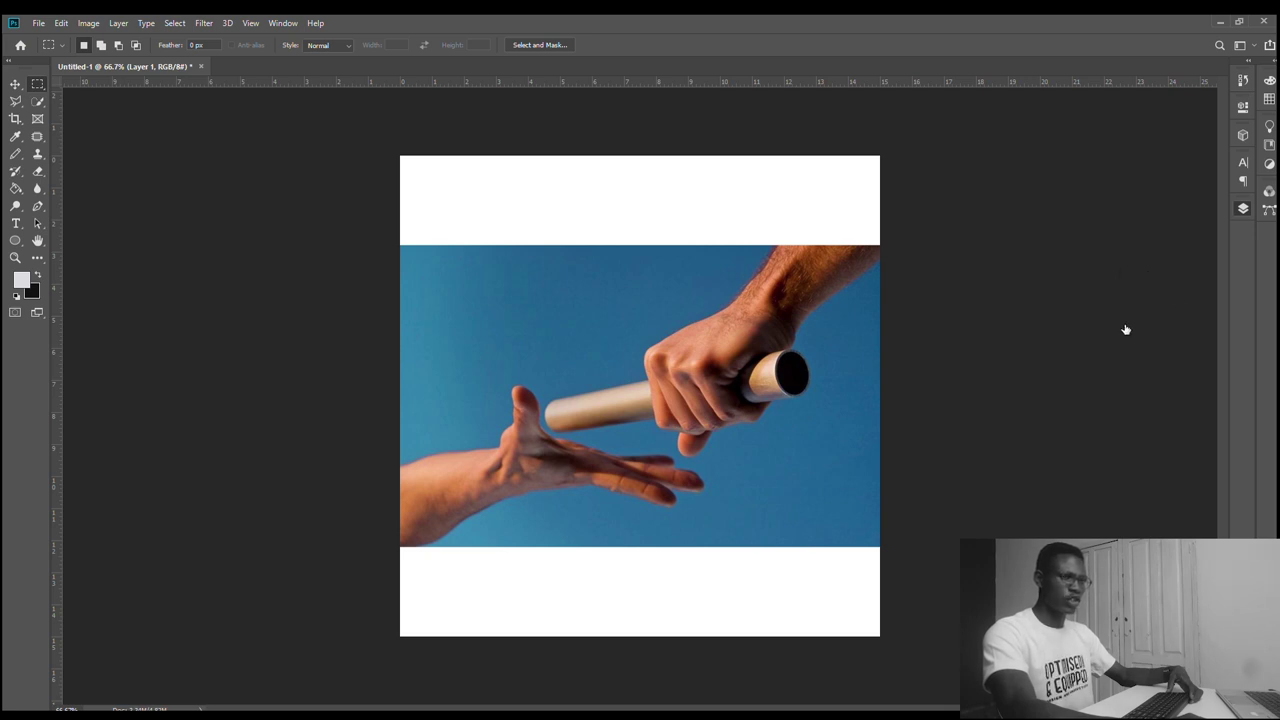
Hide the original photo and scale the Layer 1 square copy up to fill the canvas
key("ctrl+comma")
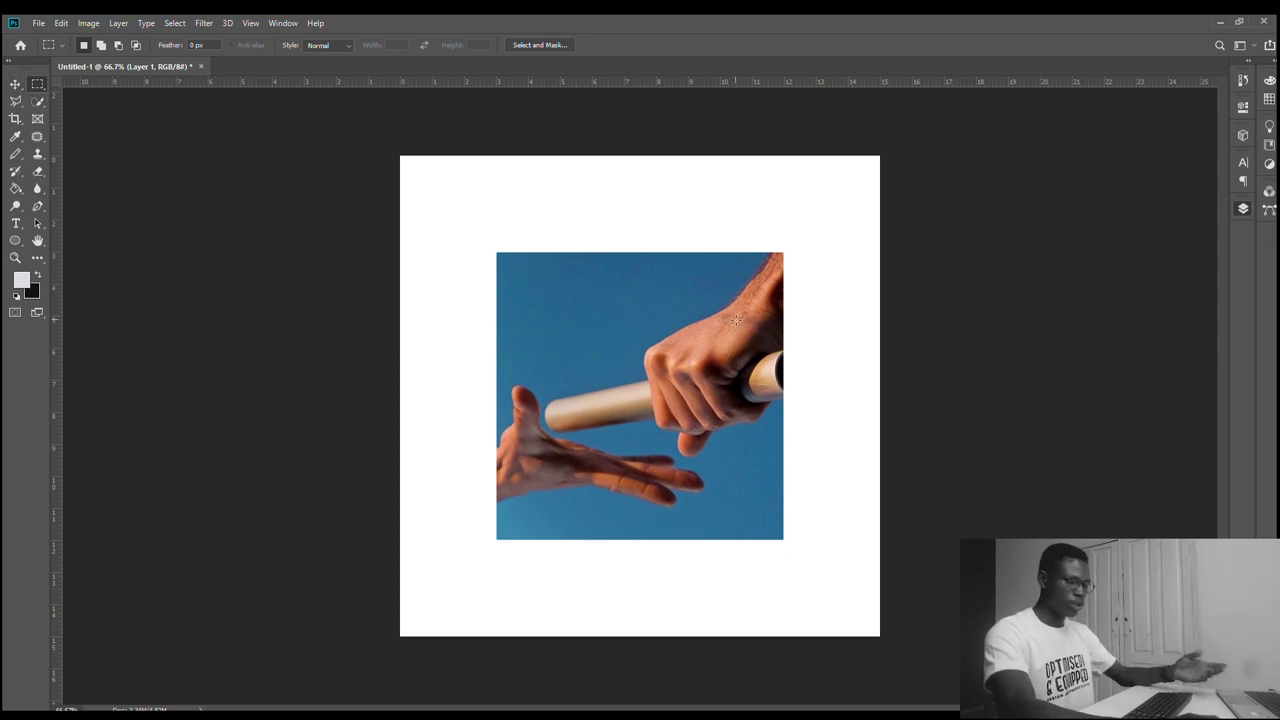
key("ctrl+t")
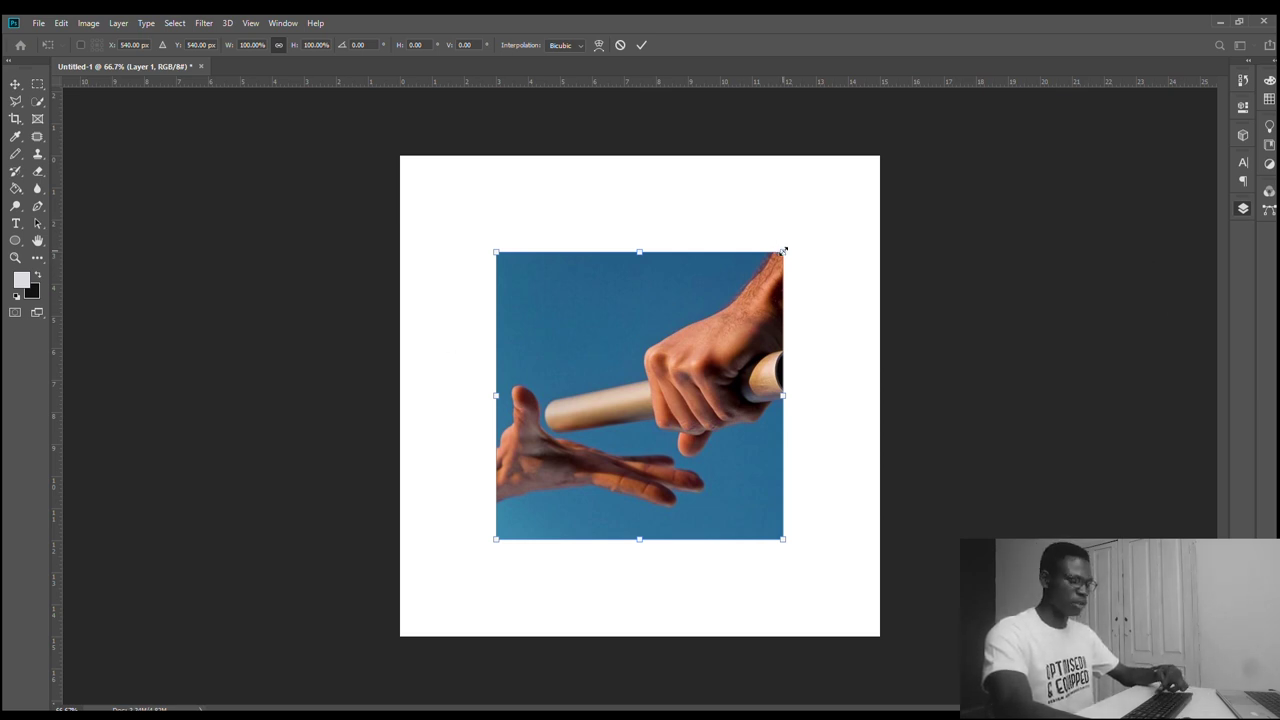
left_click_drag(799, 247, 886, 155)
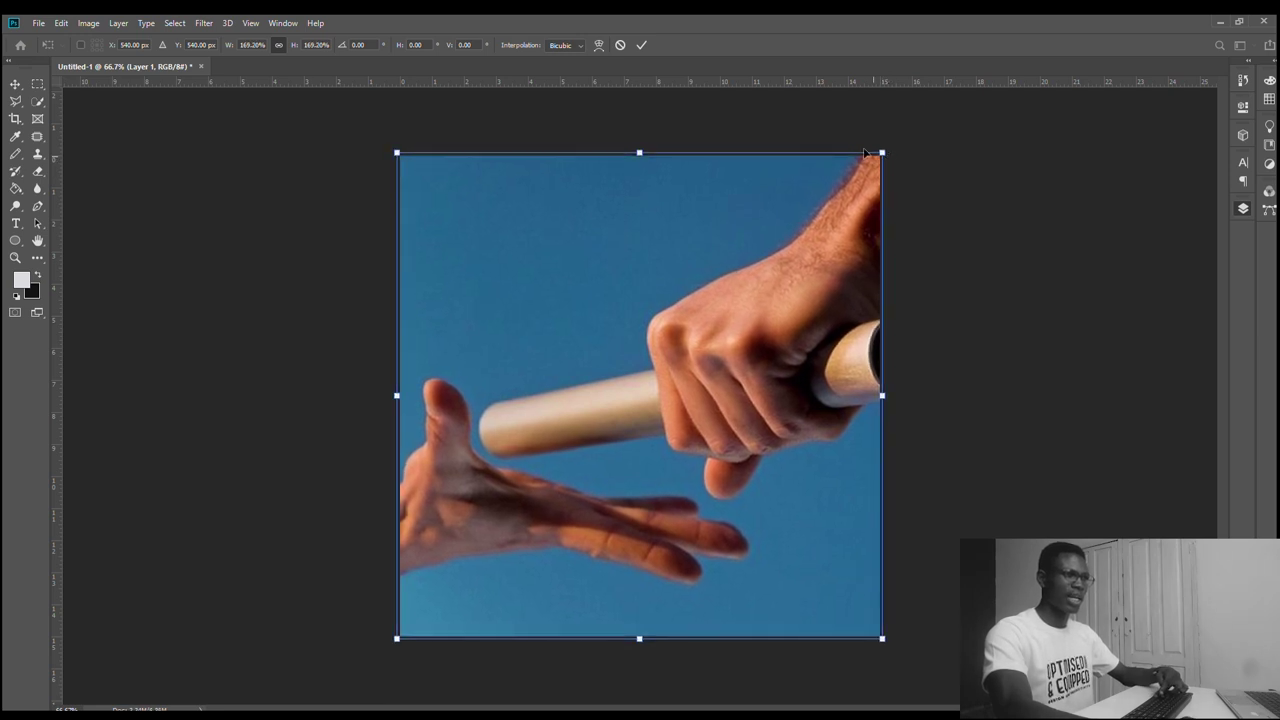
left_click(643, 45)
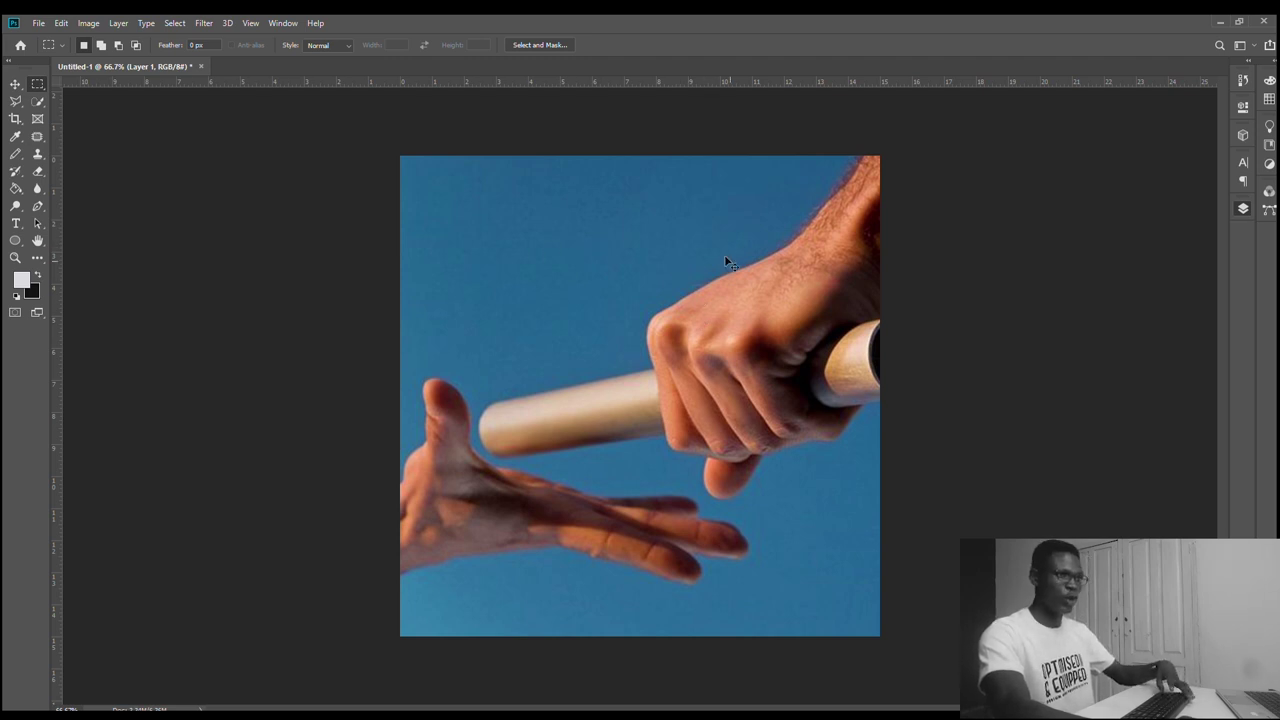
key("ctrl+t")
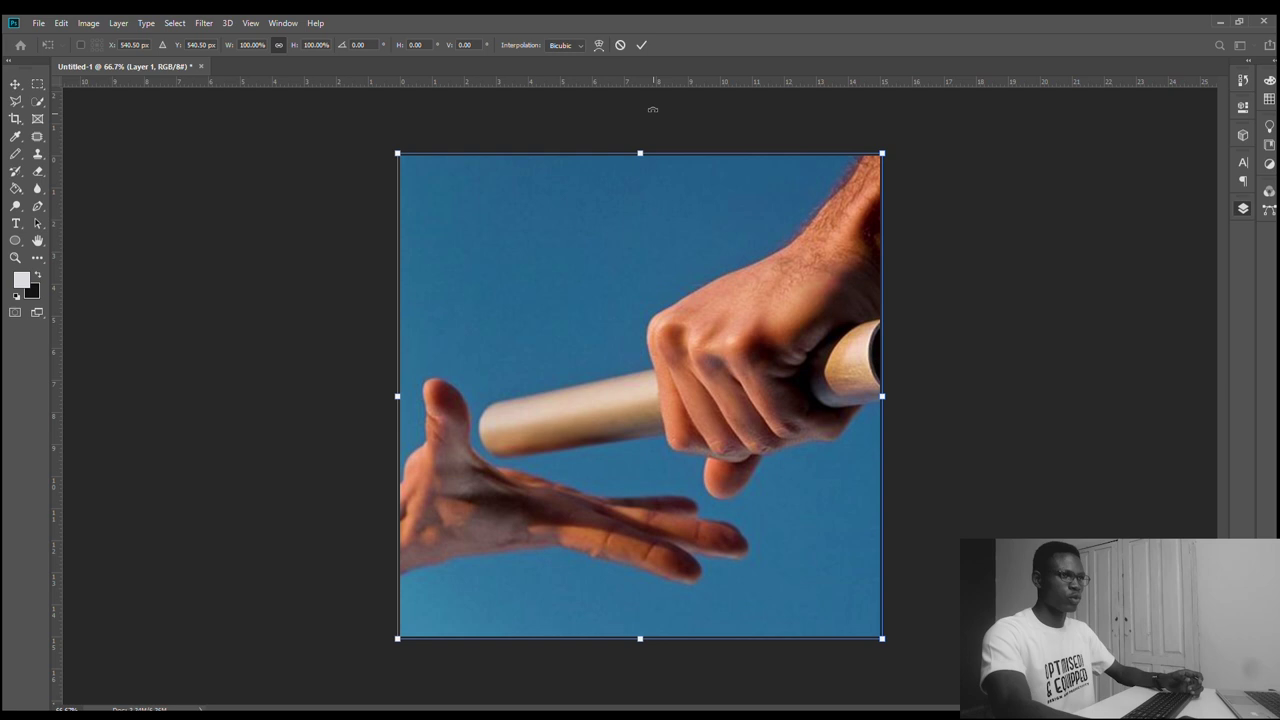
left_click(641, 45)
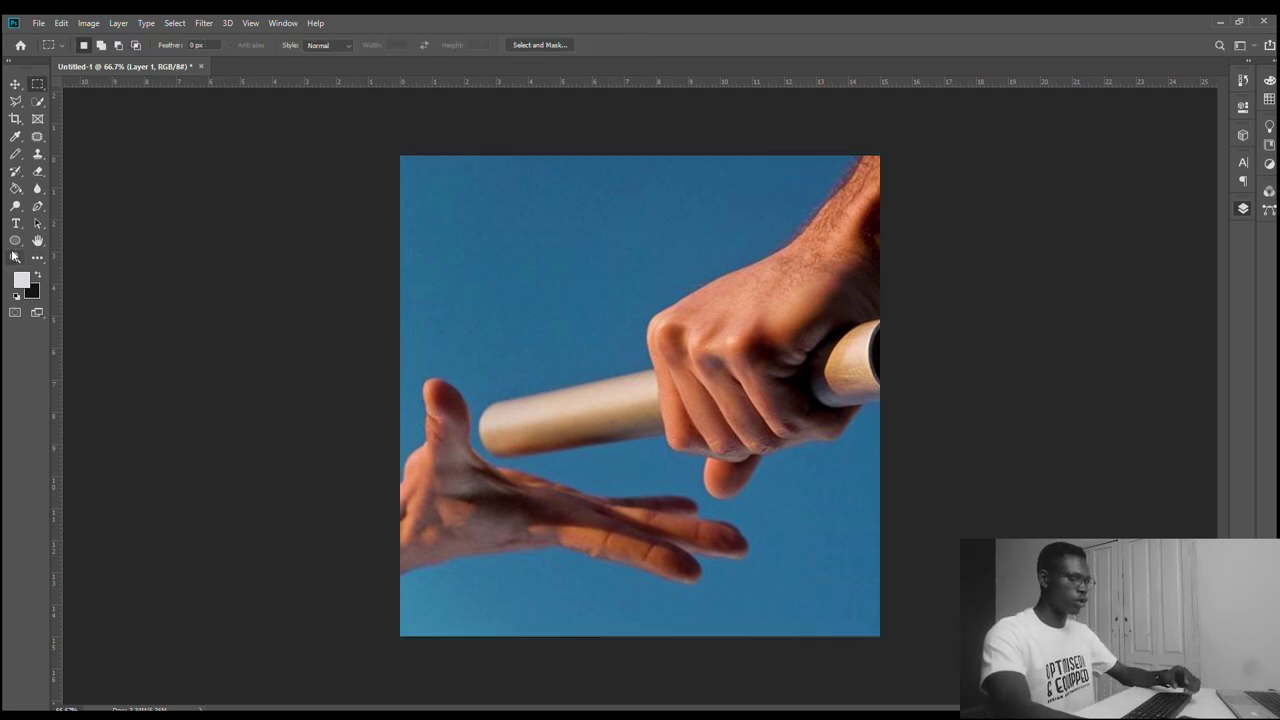
Zoom in closely on the baton, zoom back out, and switch to the Move tool
left_click(15, 257)
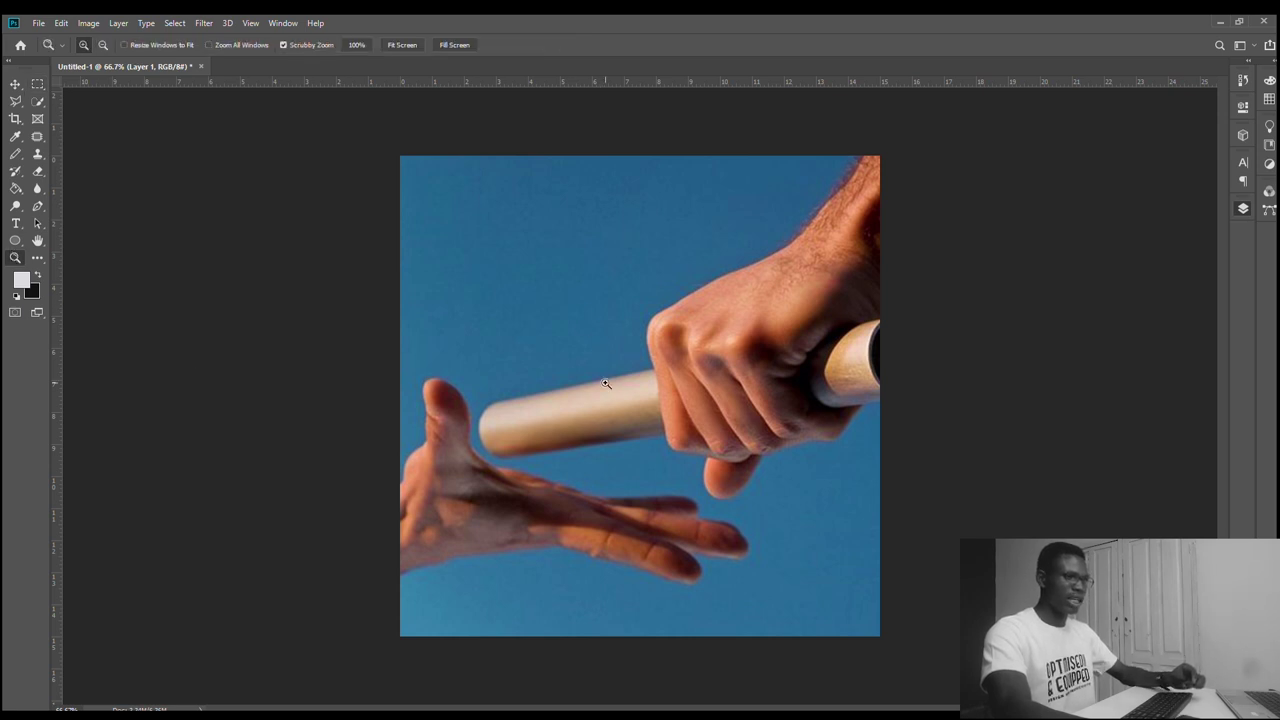
left_click_drag(613, 419, 891, 114)
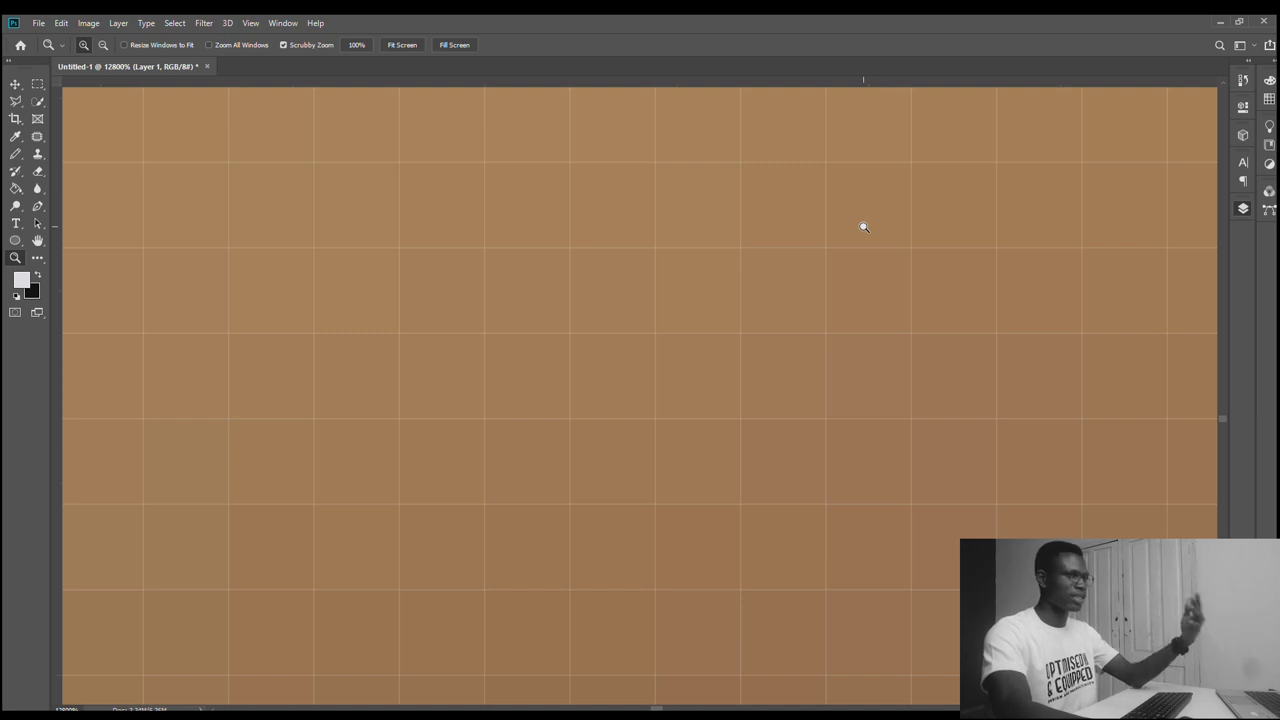
left_click_drag(864, 227, 580, 528)
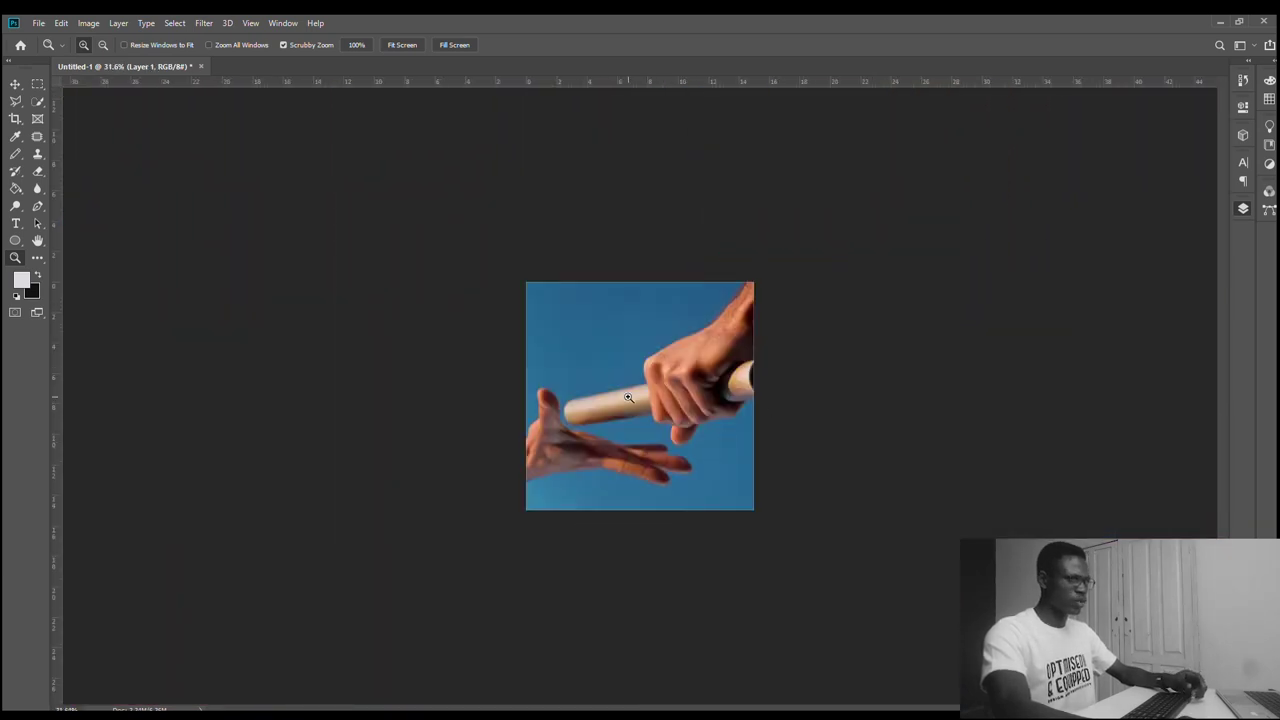
left_click_drag(628, 397, 684, 378)
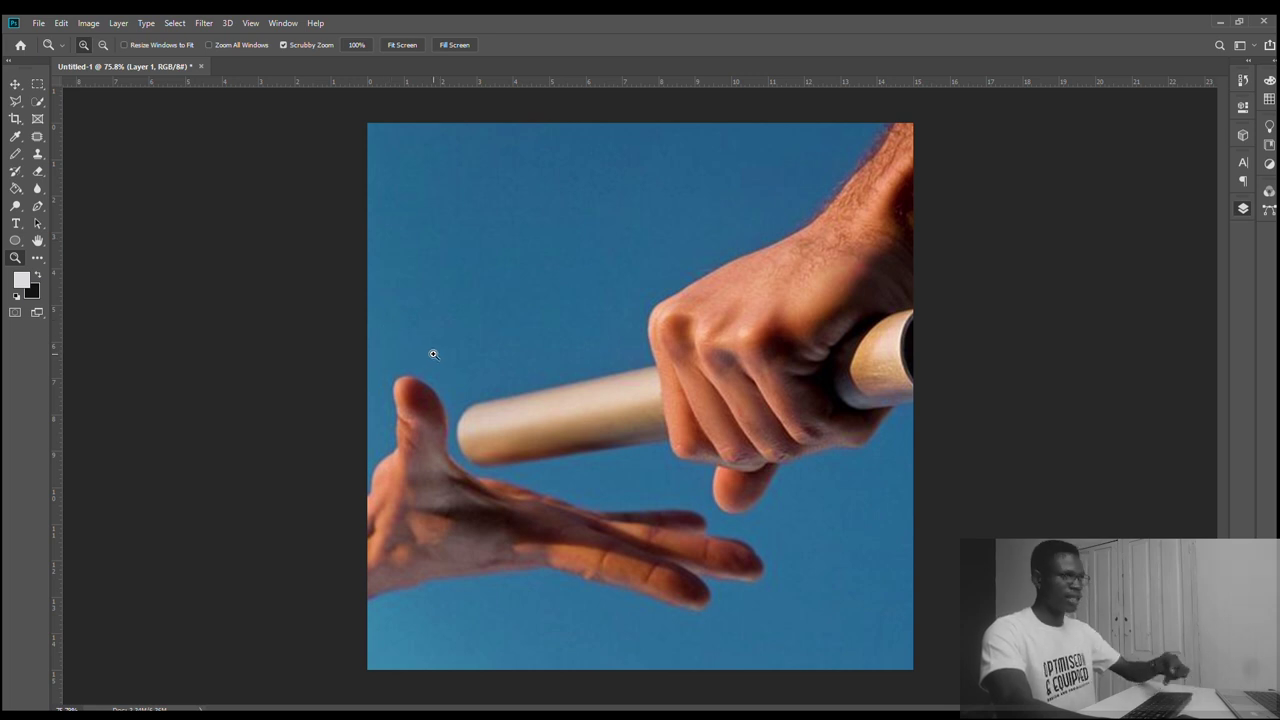
key("v")
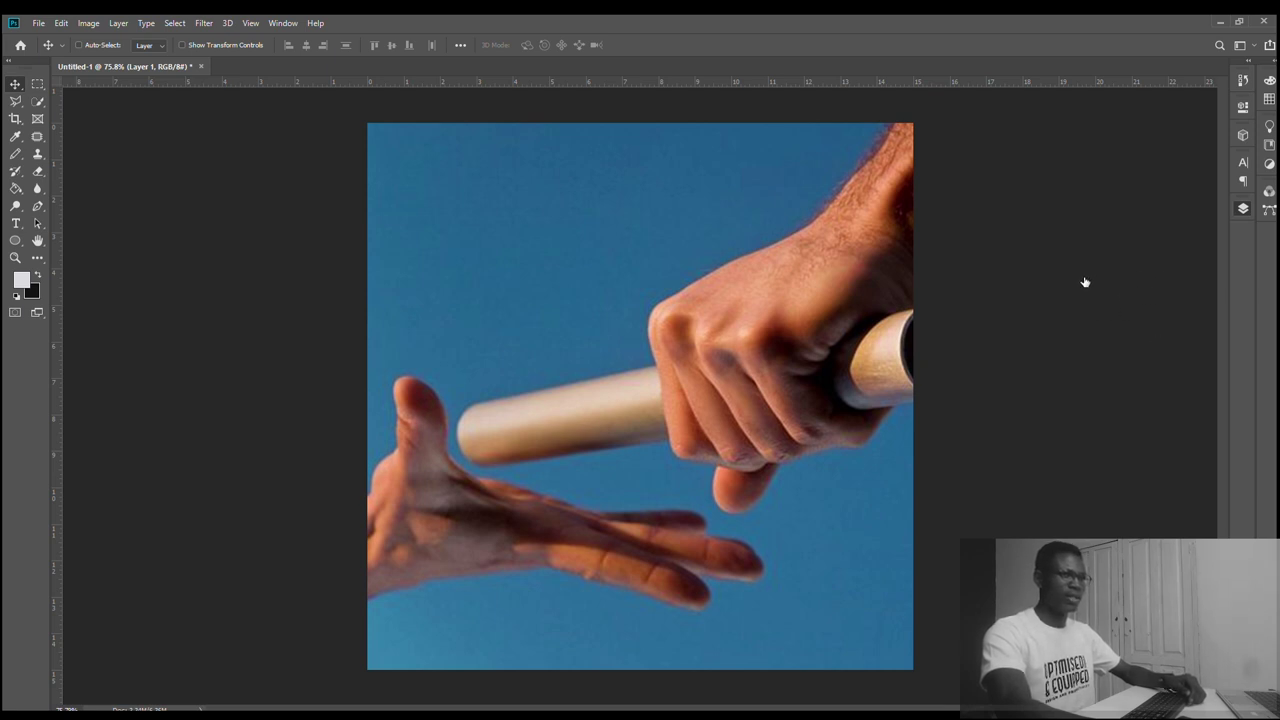
Step back and forward through history to restore the photo at its original size
key("ctrl+z")
key("ctrl+shift+z")
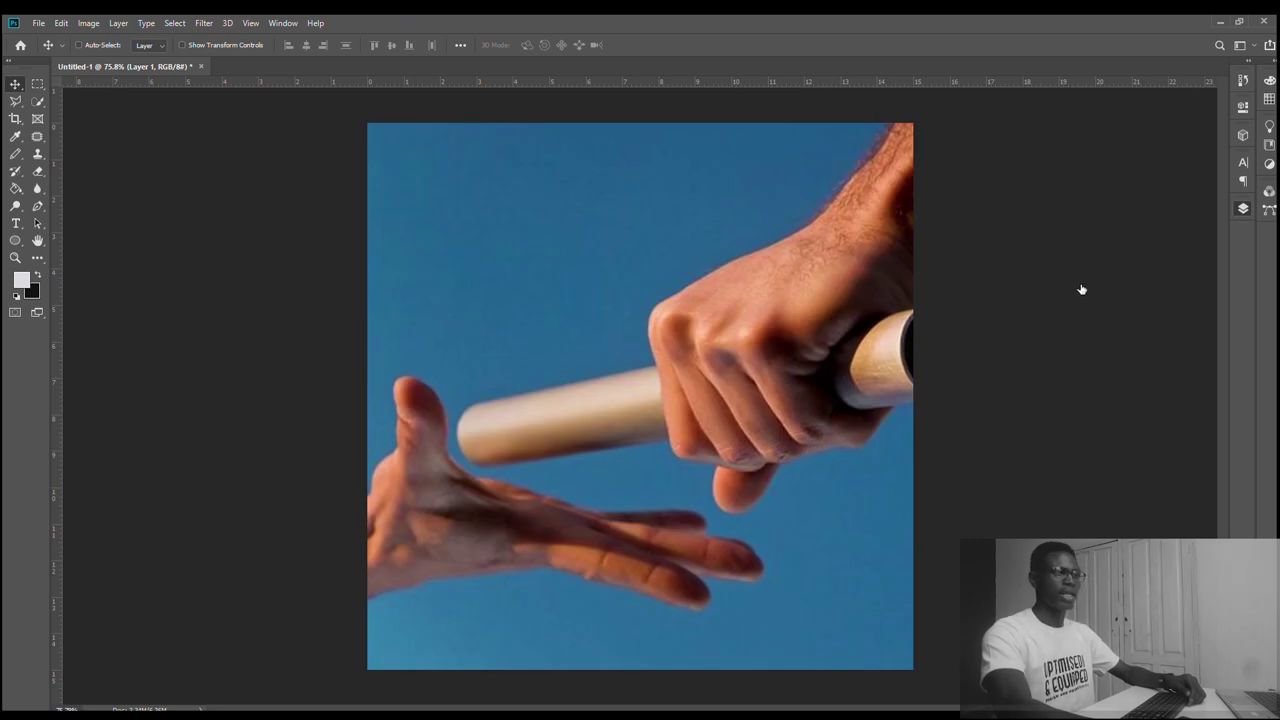
key("ctrl+z")
key("ctrl+shift+z")
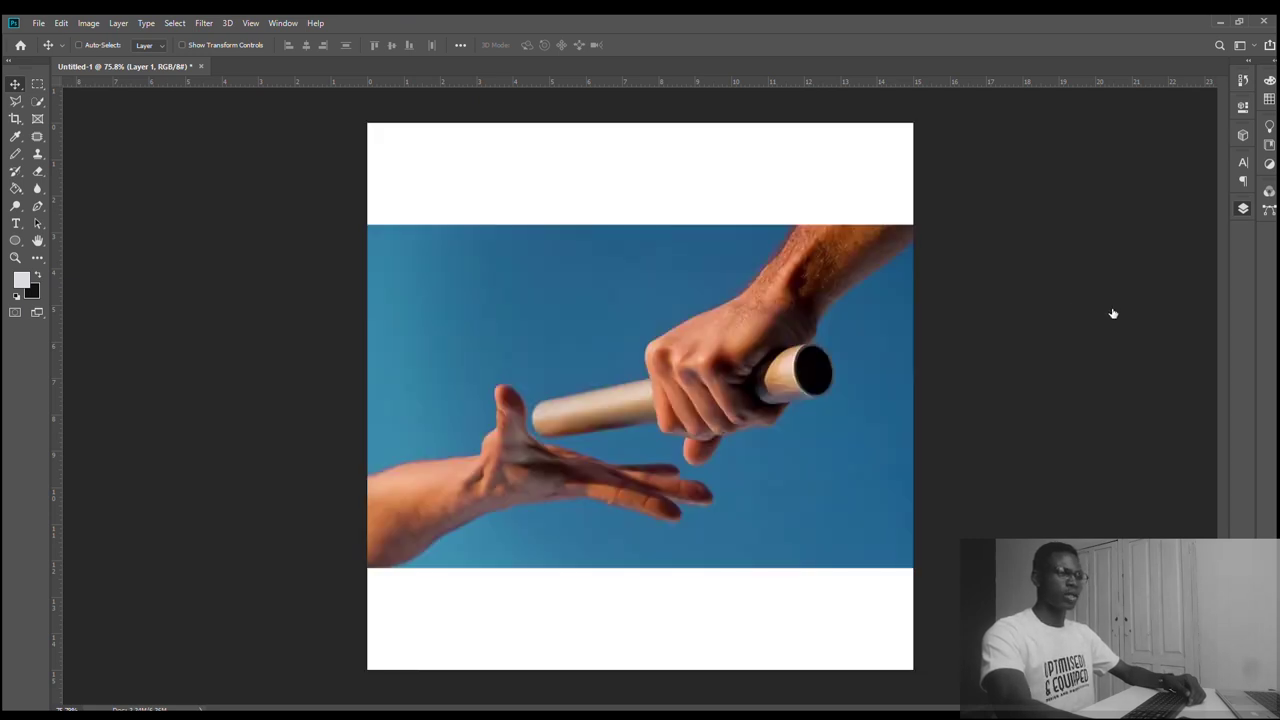
Crop the canvas top and bottom to the photo edges, removing the white bands
left_click(14, 119)
left_click_drag(641, 126, 636, 176)
left_click_drag(640, 616, 636, 518)
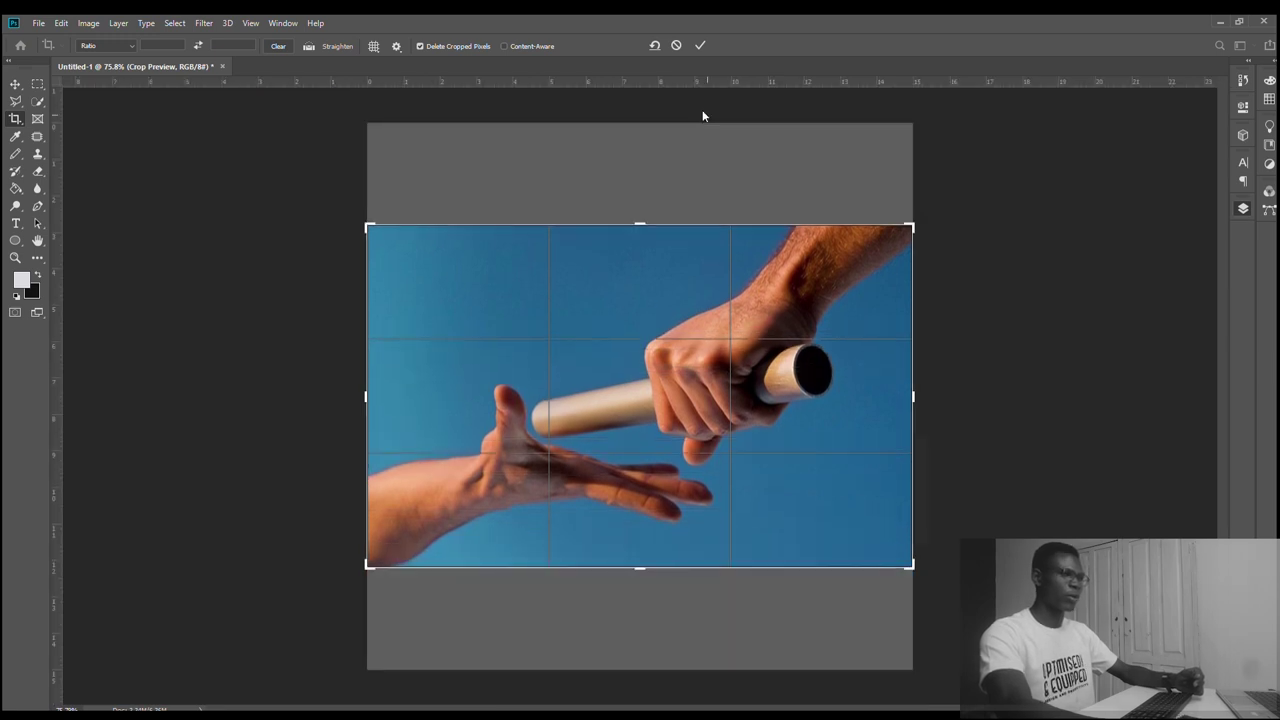
left_click(700, 45)
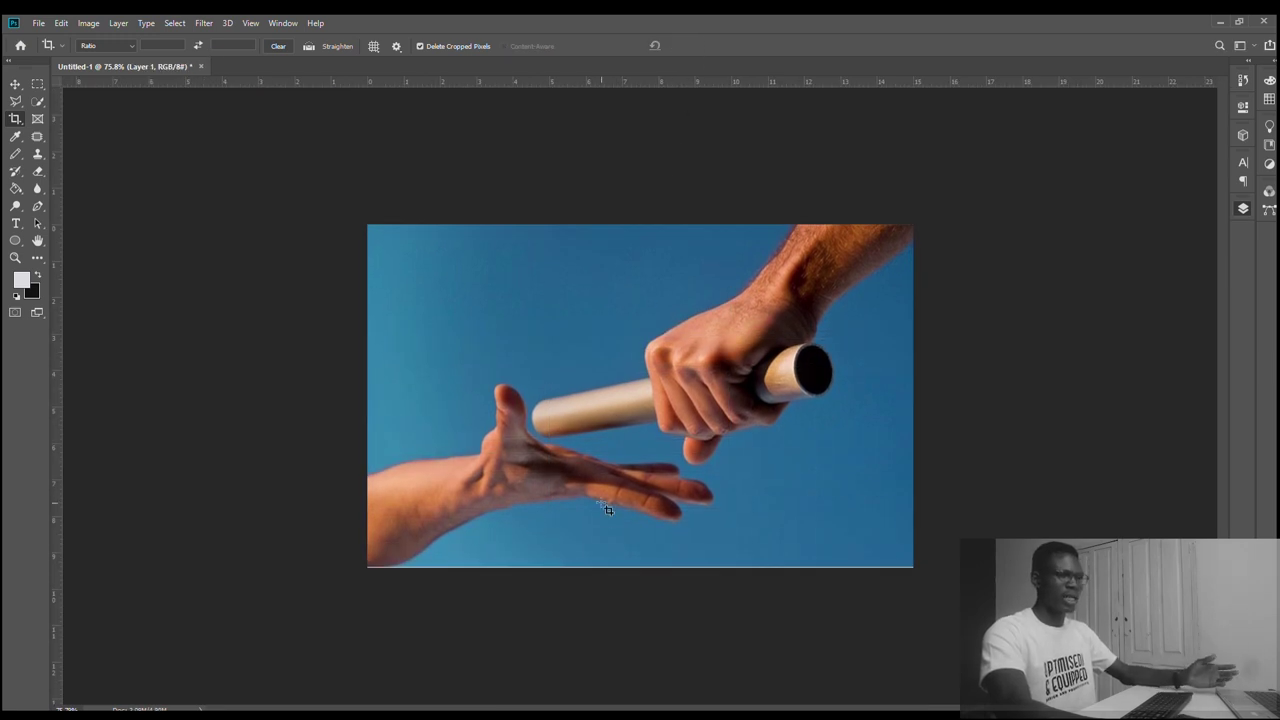
left_click(36, 85)
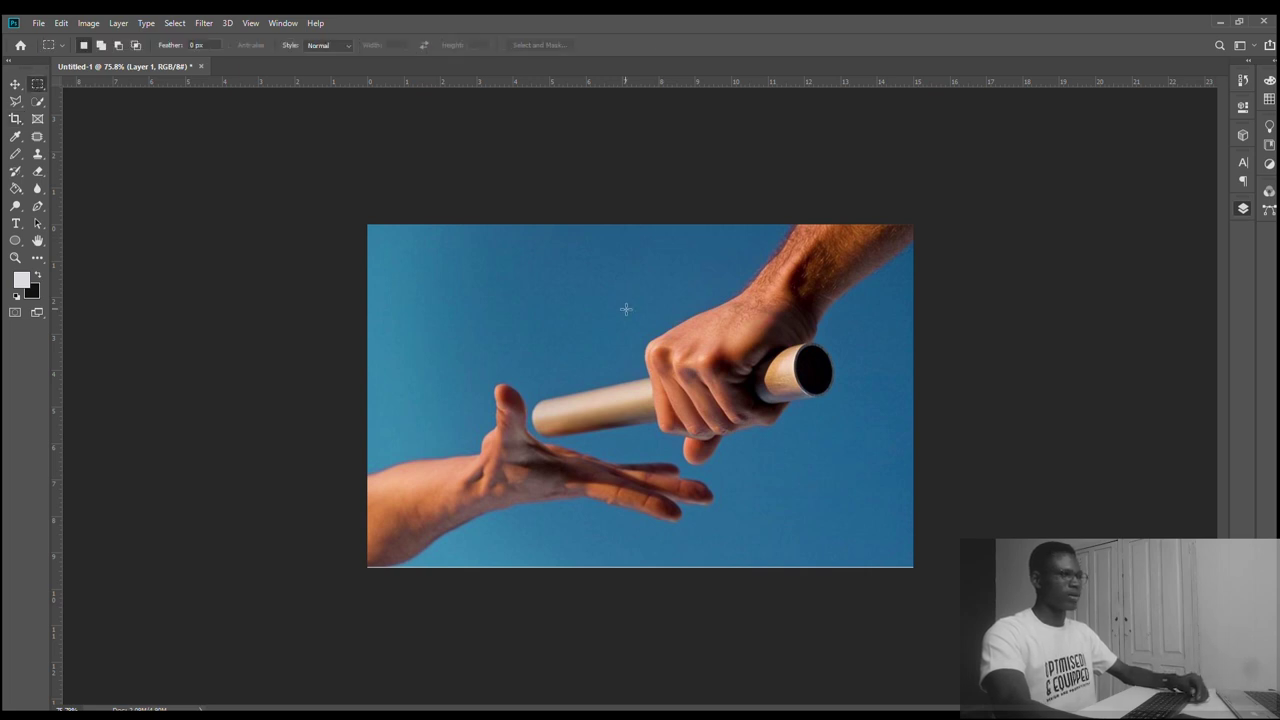
left_click(33, 101)
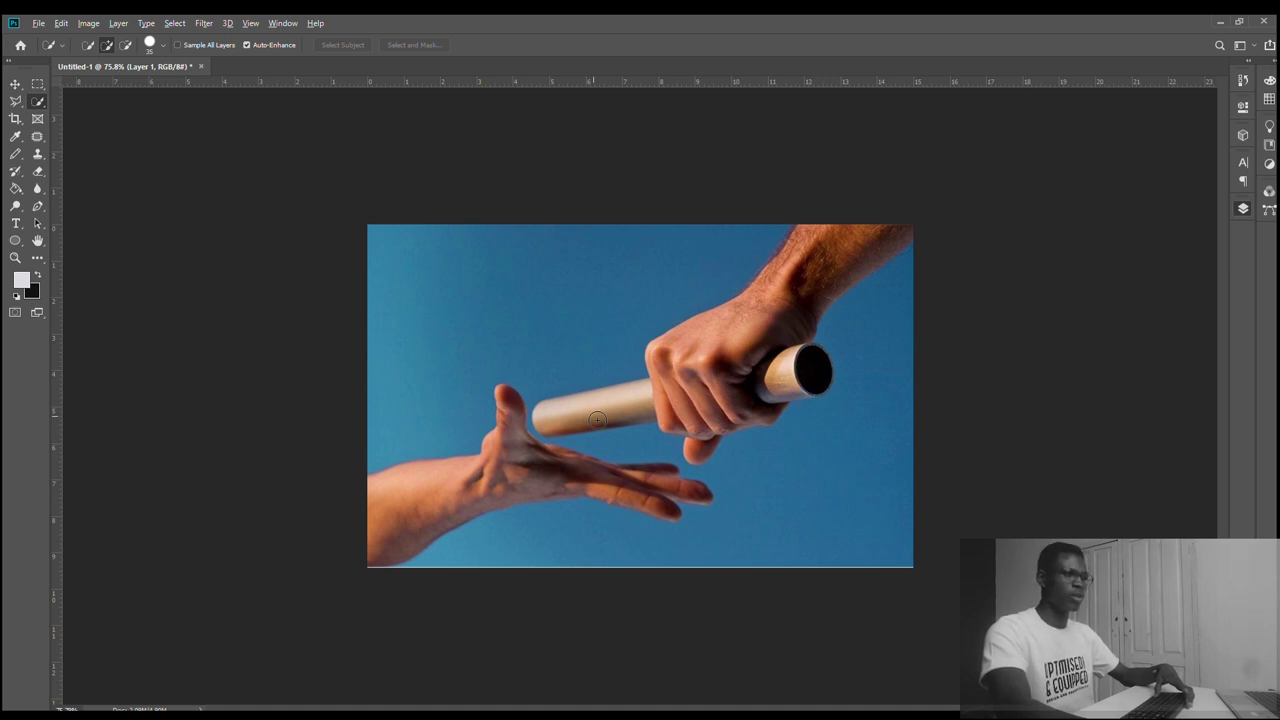
scroll(552, 410, "up", 5)
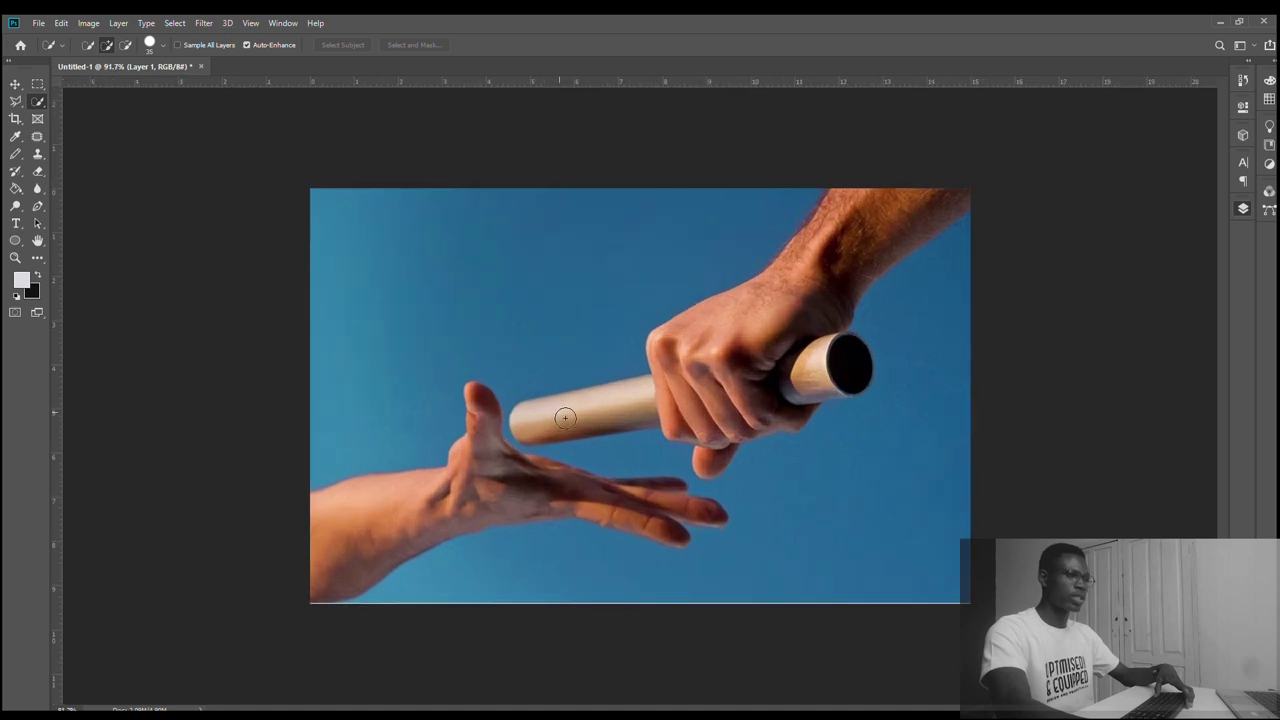
scroll(420, 473, "up", 2)
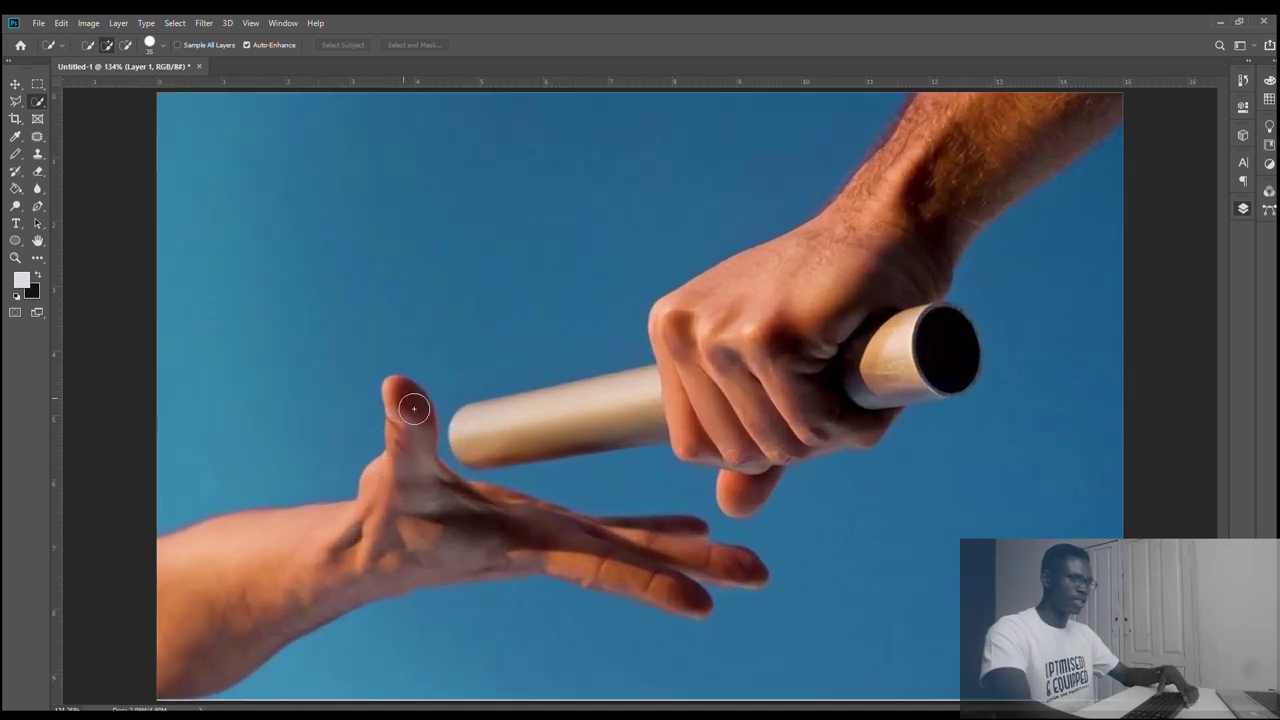
left_click_drag(413, 407, 443, 523)
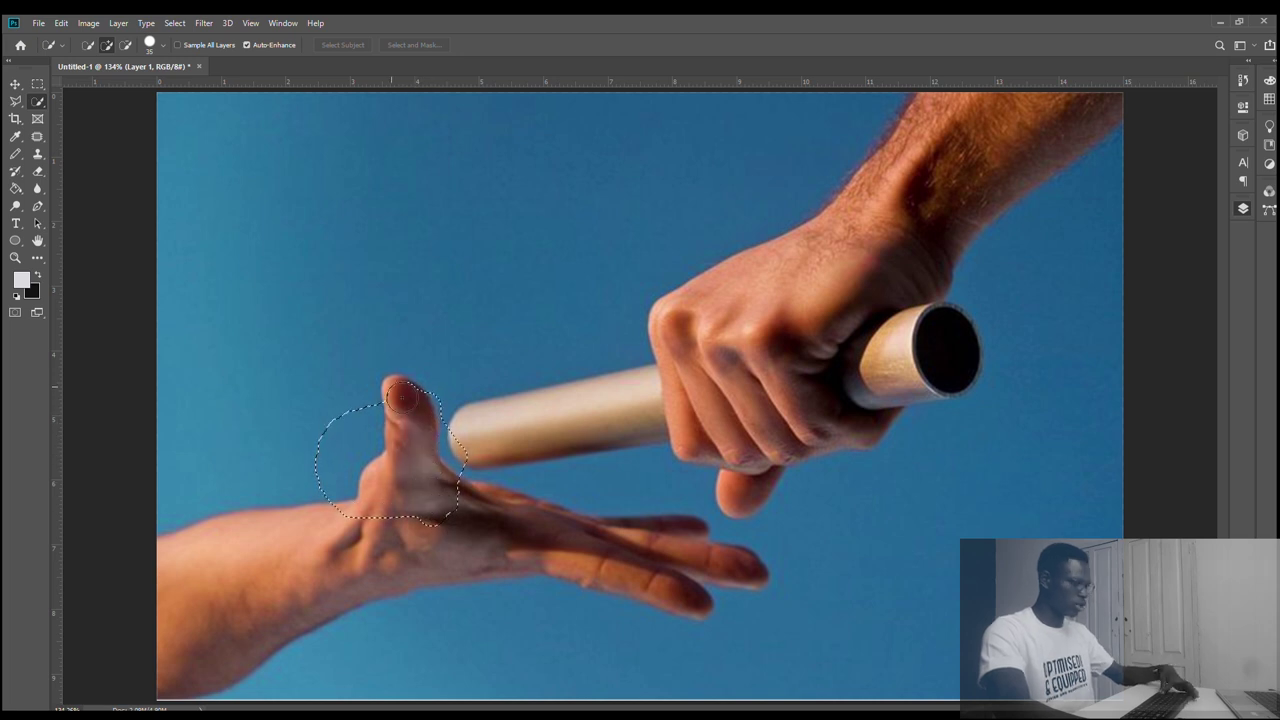
key("ctrl+d")
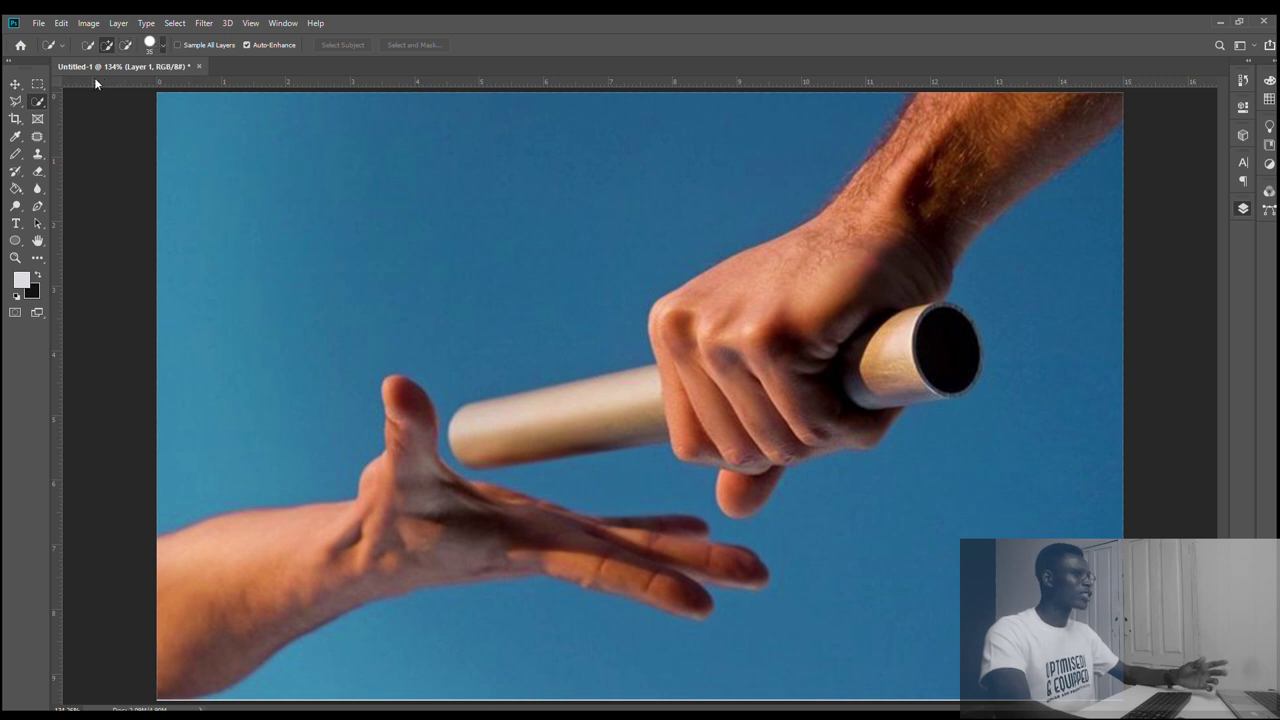
key("bracketleft")
key("bracketleft")
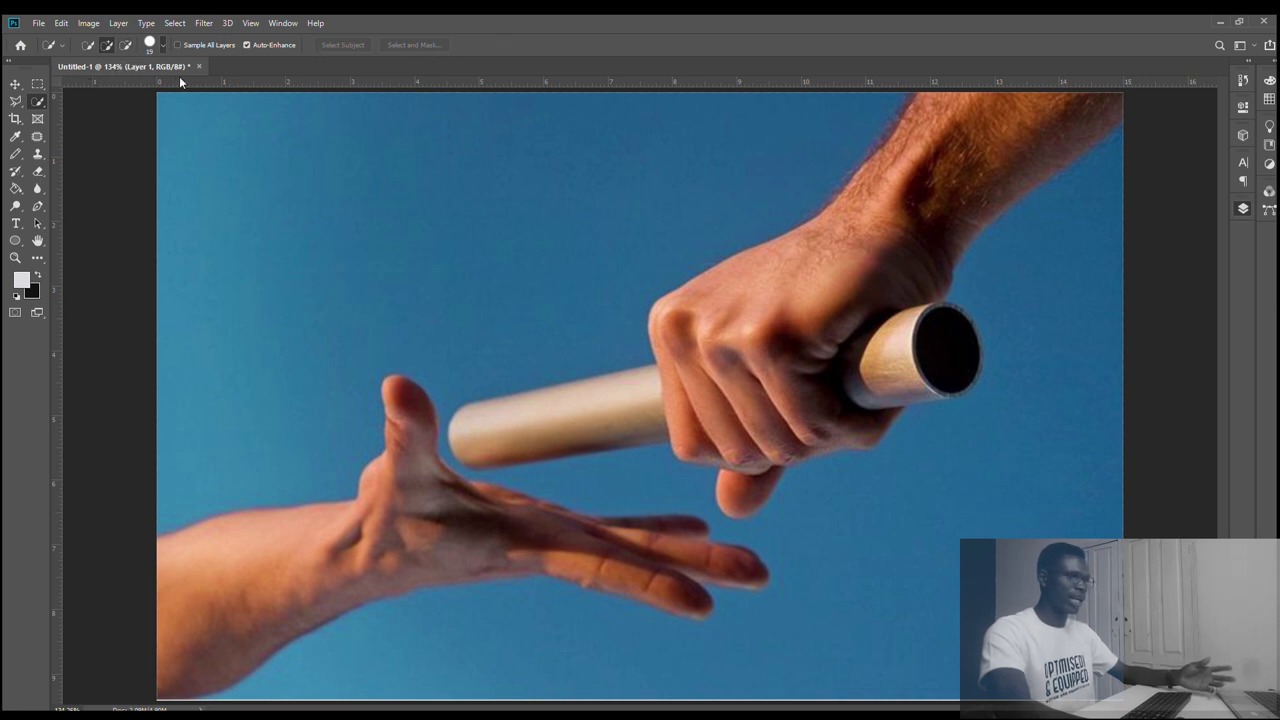
key("bracketright")
key("bracketright")
key("bracketright")
key("bracketright")
key("bracketright")
key("bracketright")
key("bracketright")
key("bracketright")
key("bracketright")
key("bracketright")
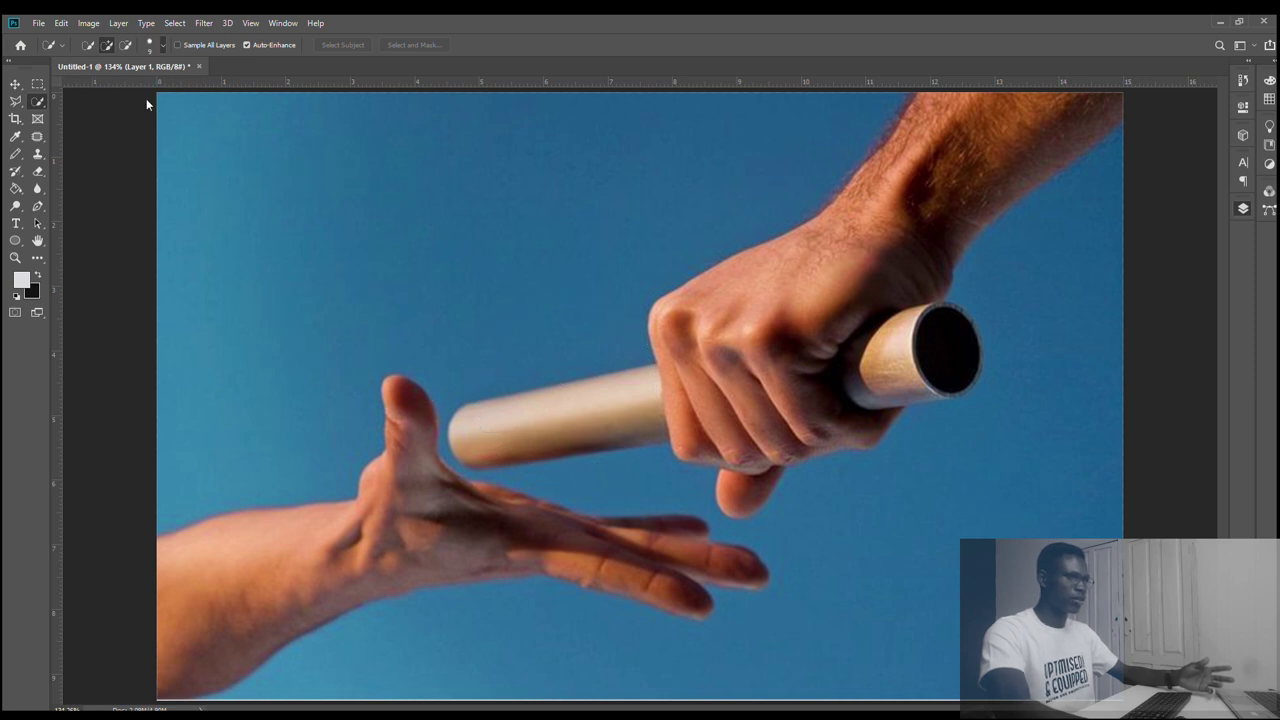
key("bracketright")
key("bracketright")
key("bracketright")
key("bracketleft")
key("bracketleft")
left_click(408, 402)
mouse_move(397, 410)
left_mouse_down()
mouse_move(400, 548)
mouse_move(380, 513)
mouse_move(266, 583)
mouse_move(296, 544)
mouse_move(226, 555)
mouse_move(316, 521)
mouse_move(251, 524)
mouse_move(175, 569)
mouse_move(216, 549)
mouse_move(171, 679)
mouse_move(192, 646)
mouse_move(197, 578)
mouse_move(181, 554)
mouse_move(155, 557)
mouse_move(198, 550)
mouse_move(314, 593)
mouse_move(467, 554)
mouse_move(418, 514)
mouse_move(561, 566)
mouse_move(560, 533)
mouse_move(667, 426)
mouse_move(822, 340)
mouse_move(777, 333)
mouse_move(944, 146)
mouse_move(657, 271)
left_mouse_up()
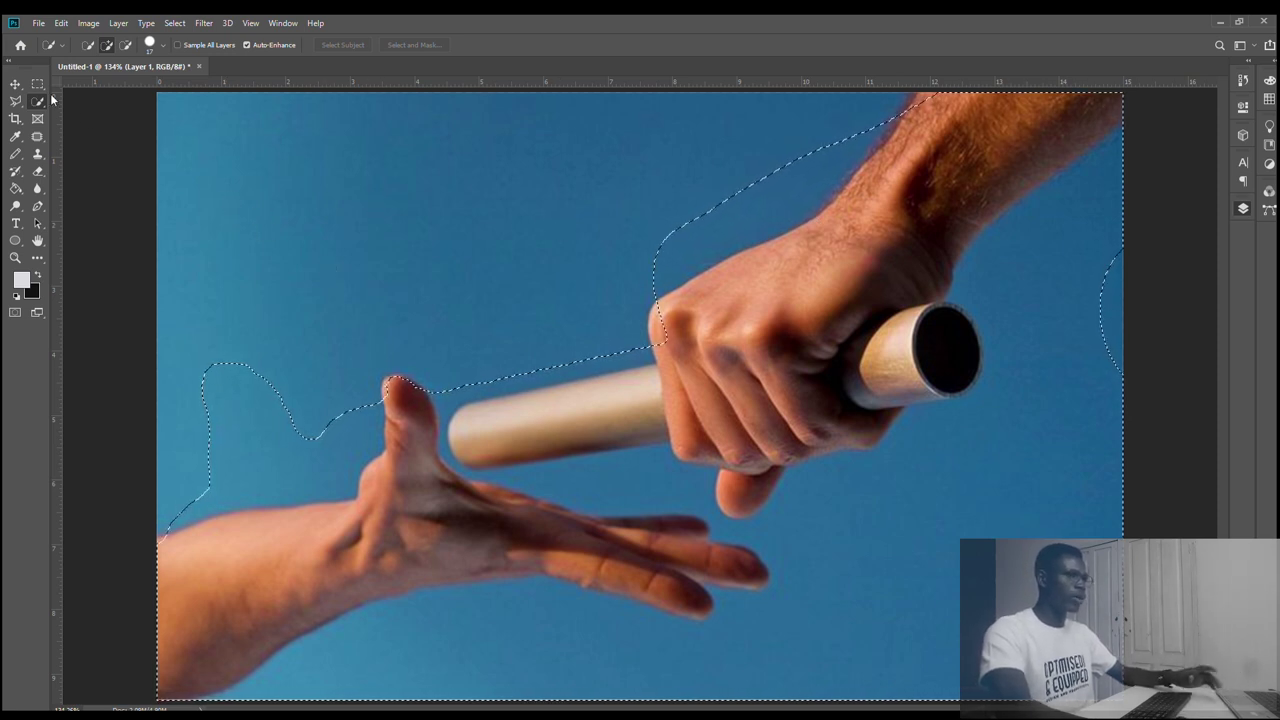
key("ctrl+d")
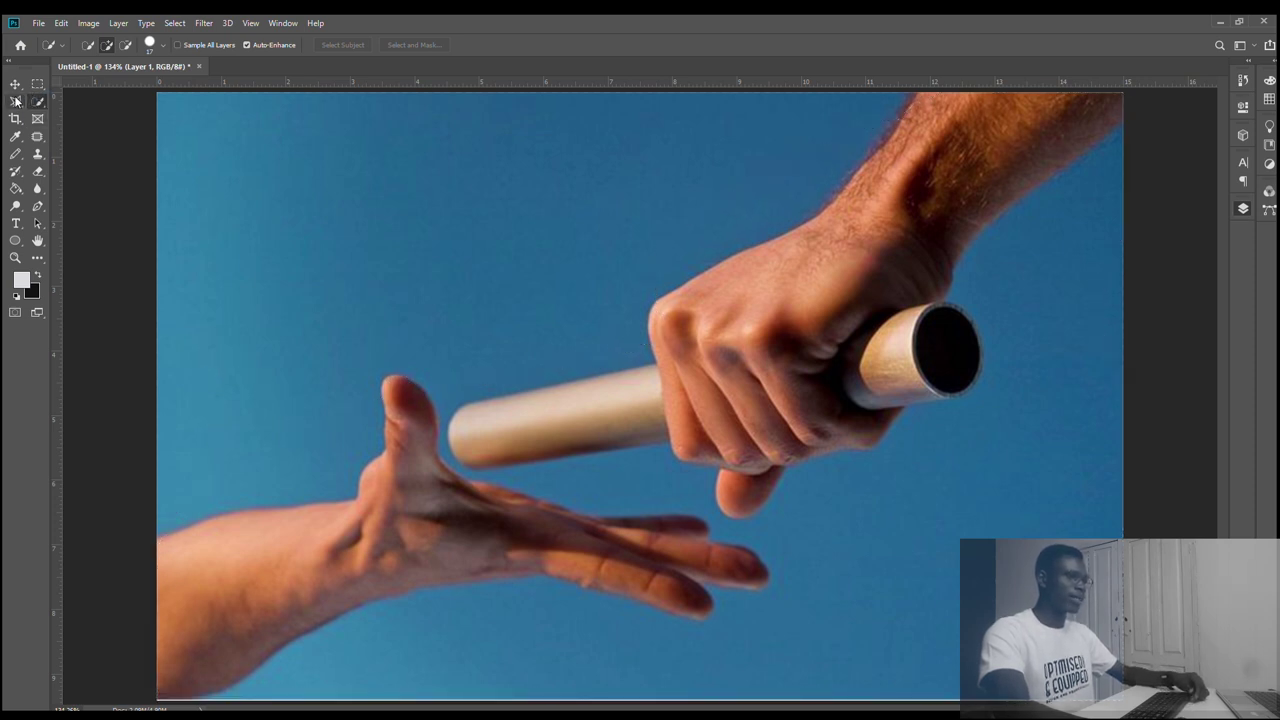
Trace the lower hand with the Polygonal Lasso from the forearm's left edge over the thumb to the fingertips
left_click(15, 101)
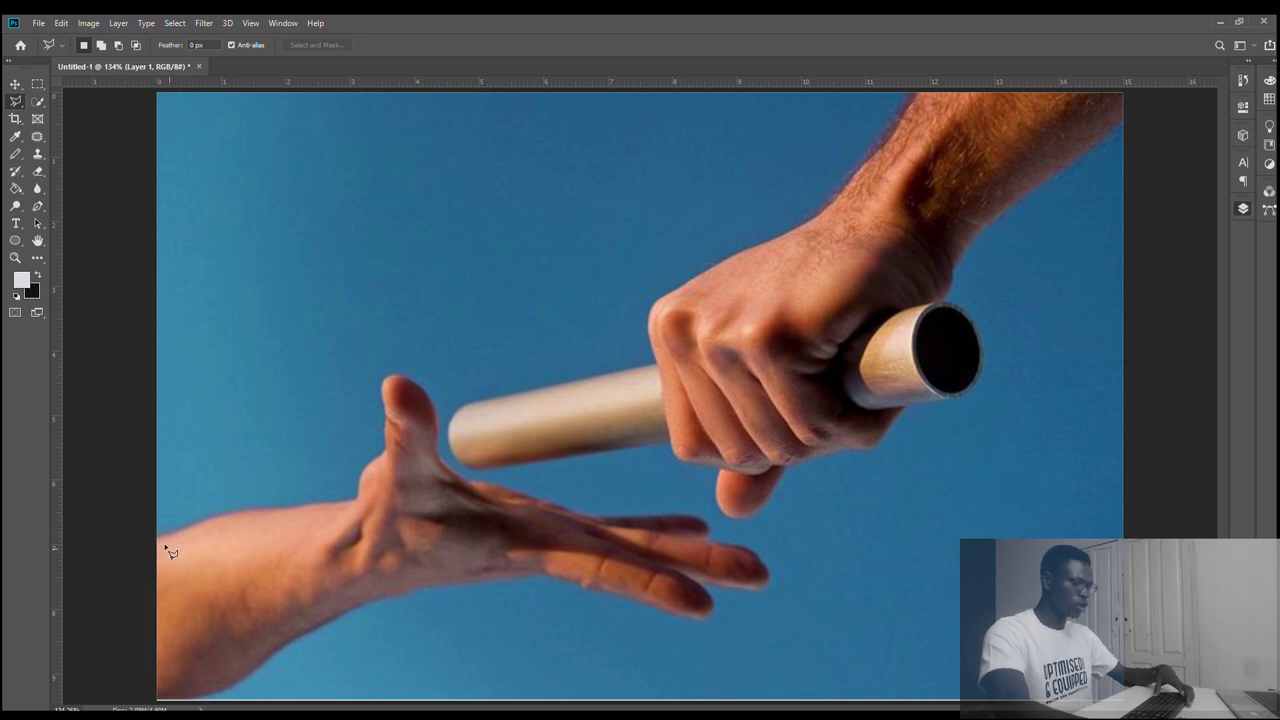
scroll(157, 540, "up", 3)
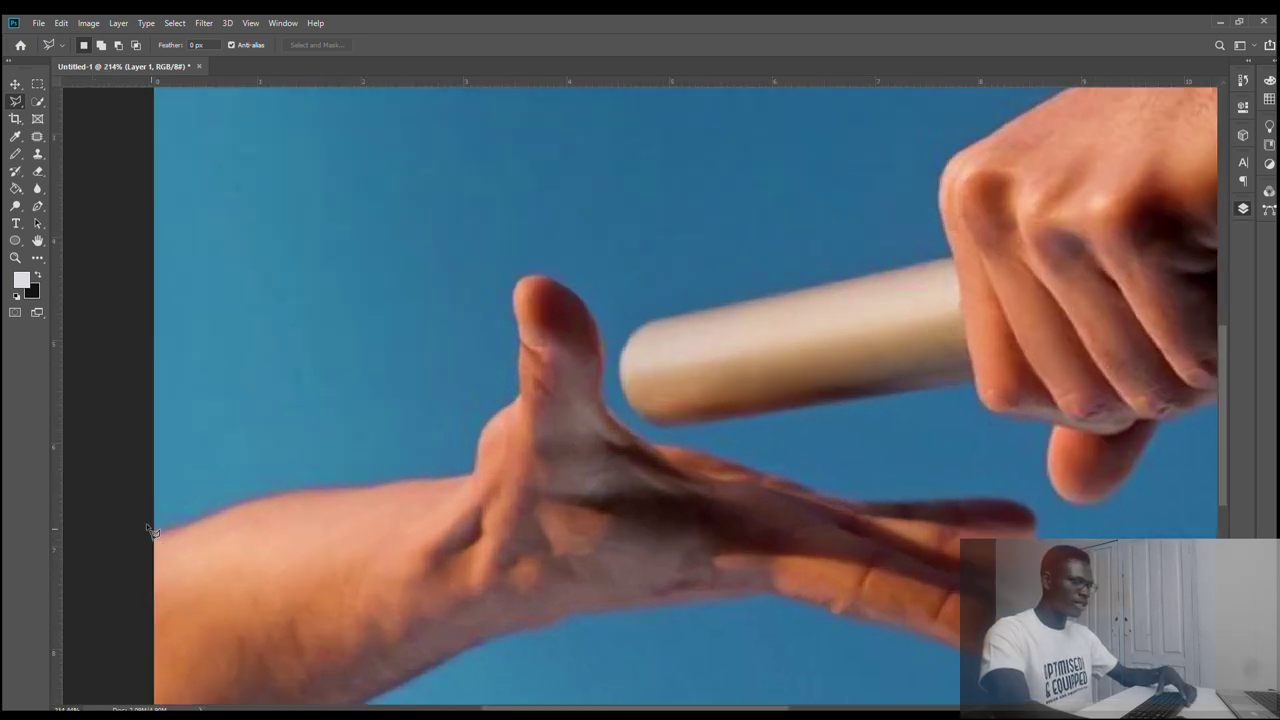
mouse_move(146, 523)
left_mouse_down()
mouse_move(277, 488)
mouse_move(370, 497)
left_mouse_up()
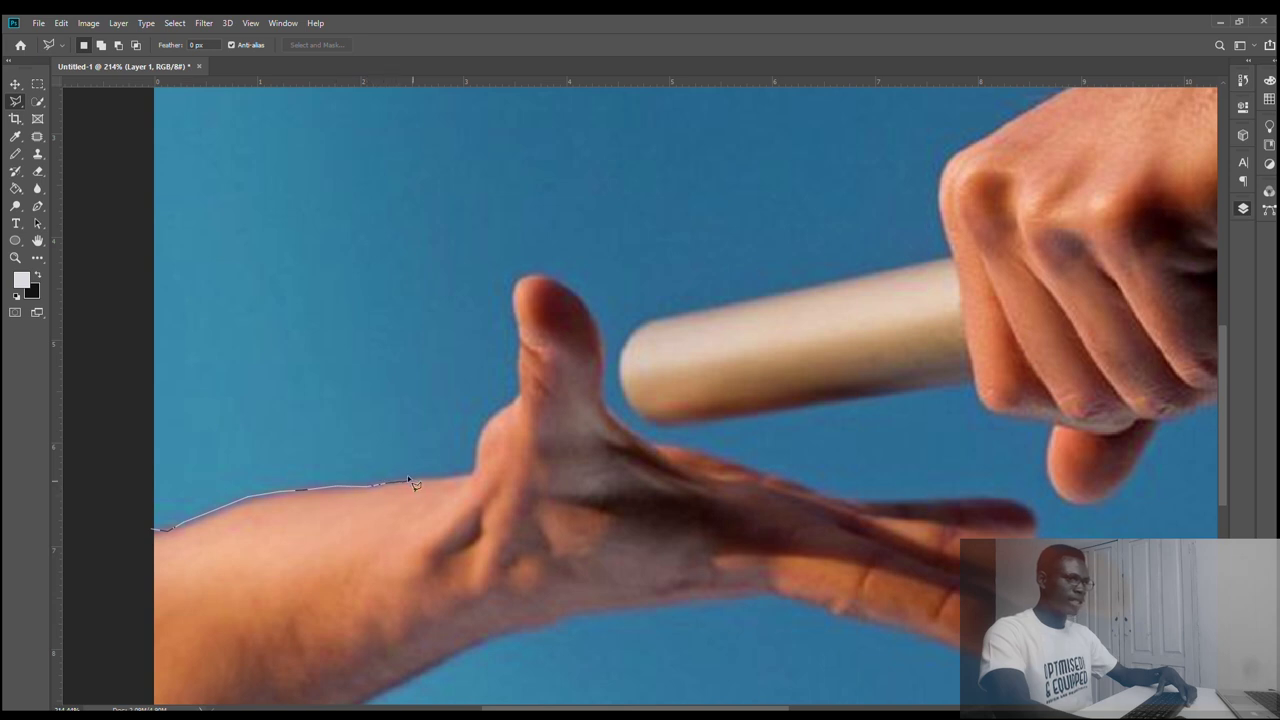
mouse_move(442, 472)
left_mouse_down()
mouse_move(483, 457)
mouse_move(462, 467)
mouse_move(473, 432)
mouse_move(513, 392)
left_mouse_up()
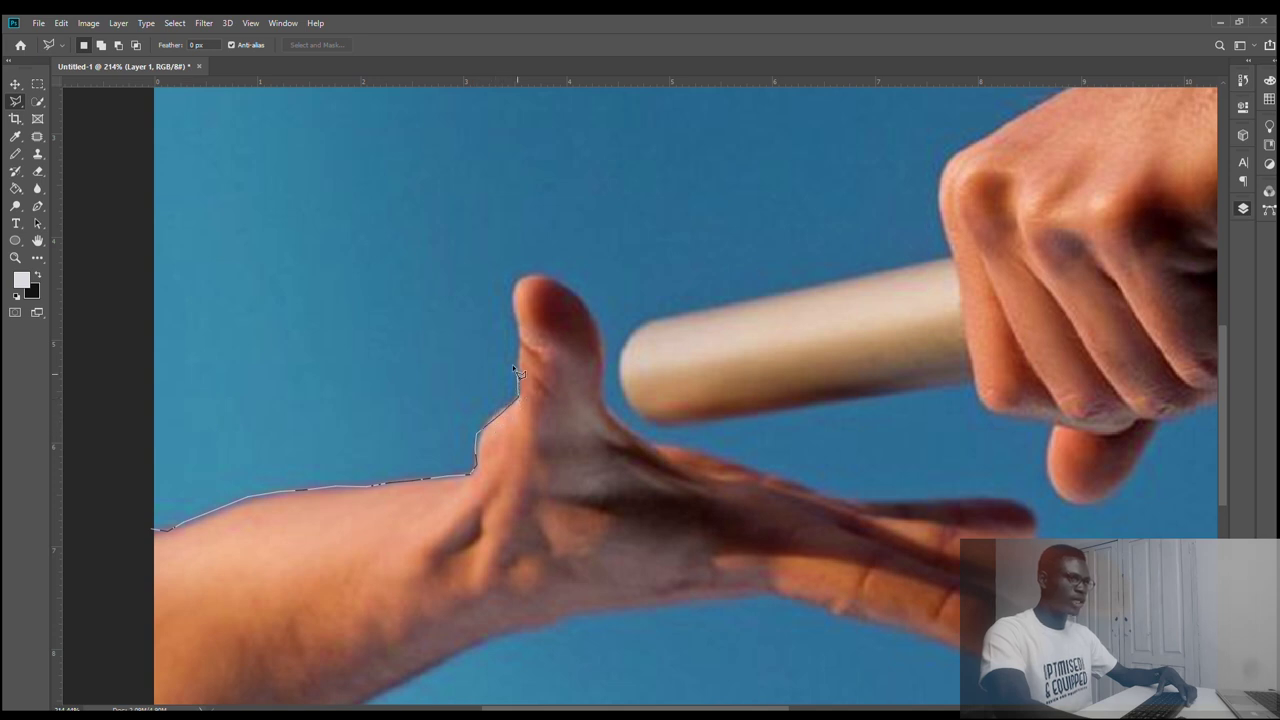
mouse_move(510, 322)
left_mouse_down()
mouse_move(531, 271)
mouse_move(550, 275)
mouse_move(602, 341)
left_mouse_up()
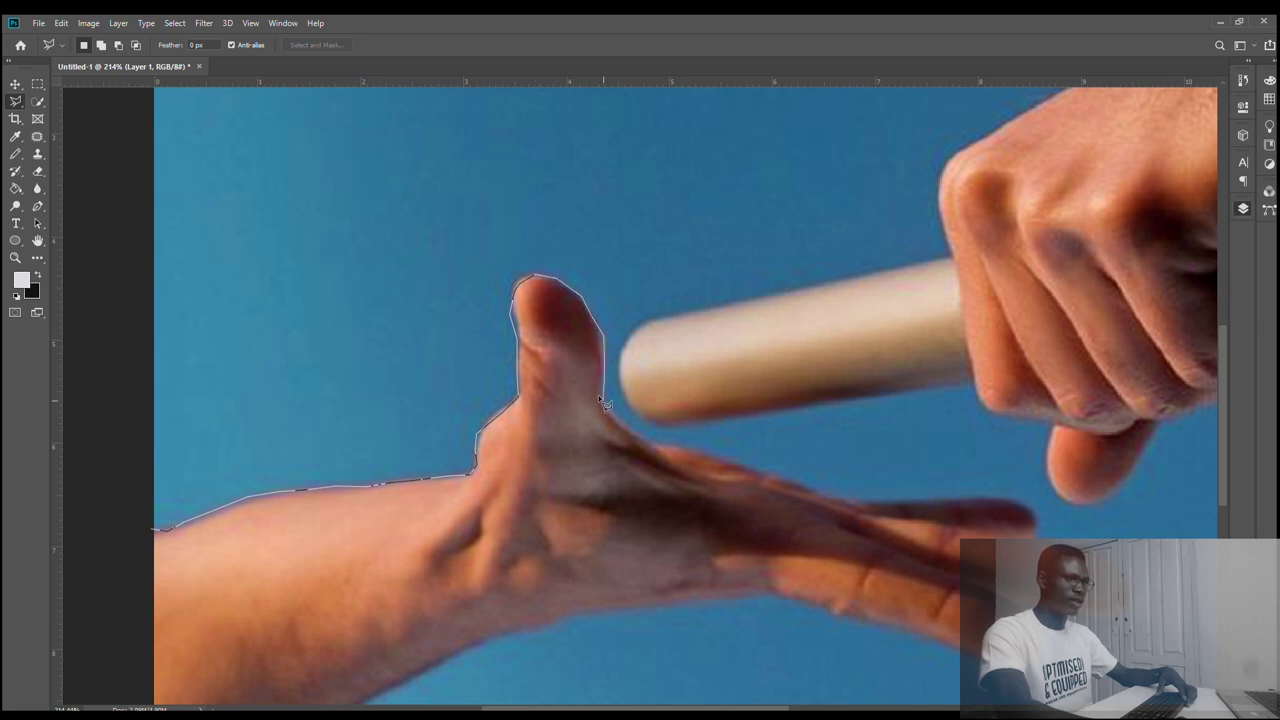
left_click_drag(603, 402, 638, 440)
left_click_drag(716, 469, 744, 472)
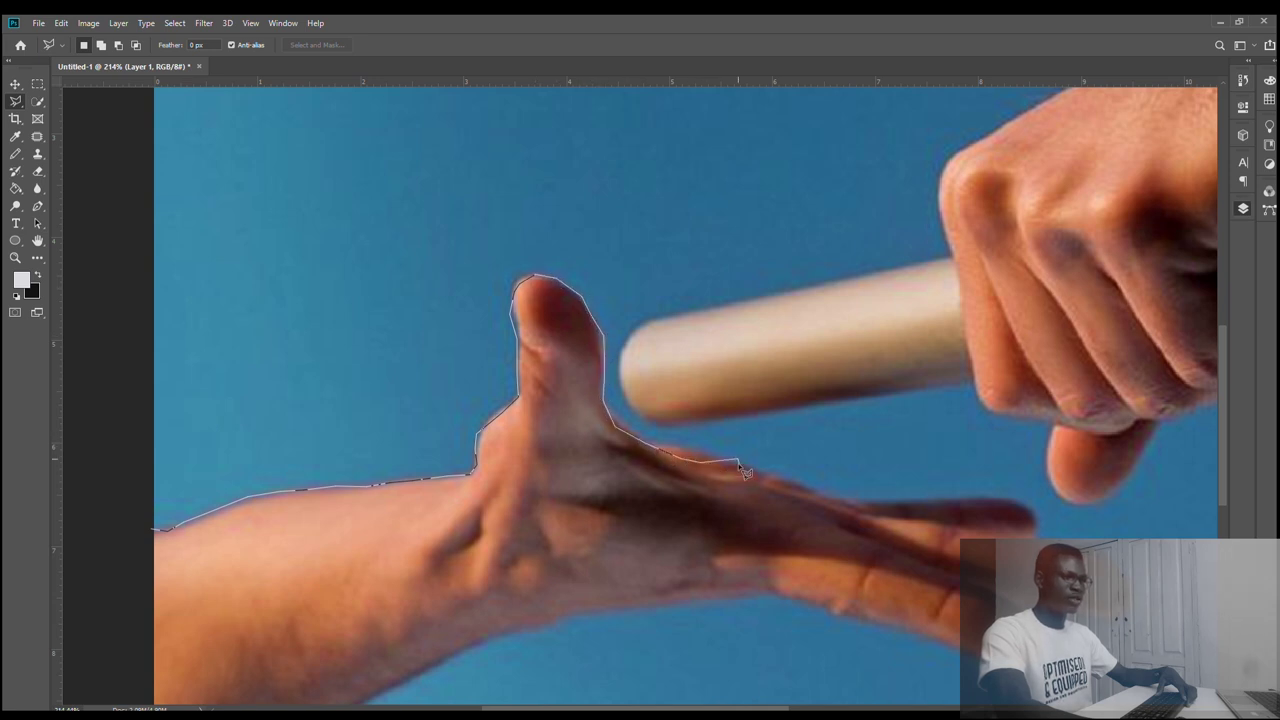
left_click_drag(814, 492, 882, 506)
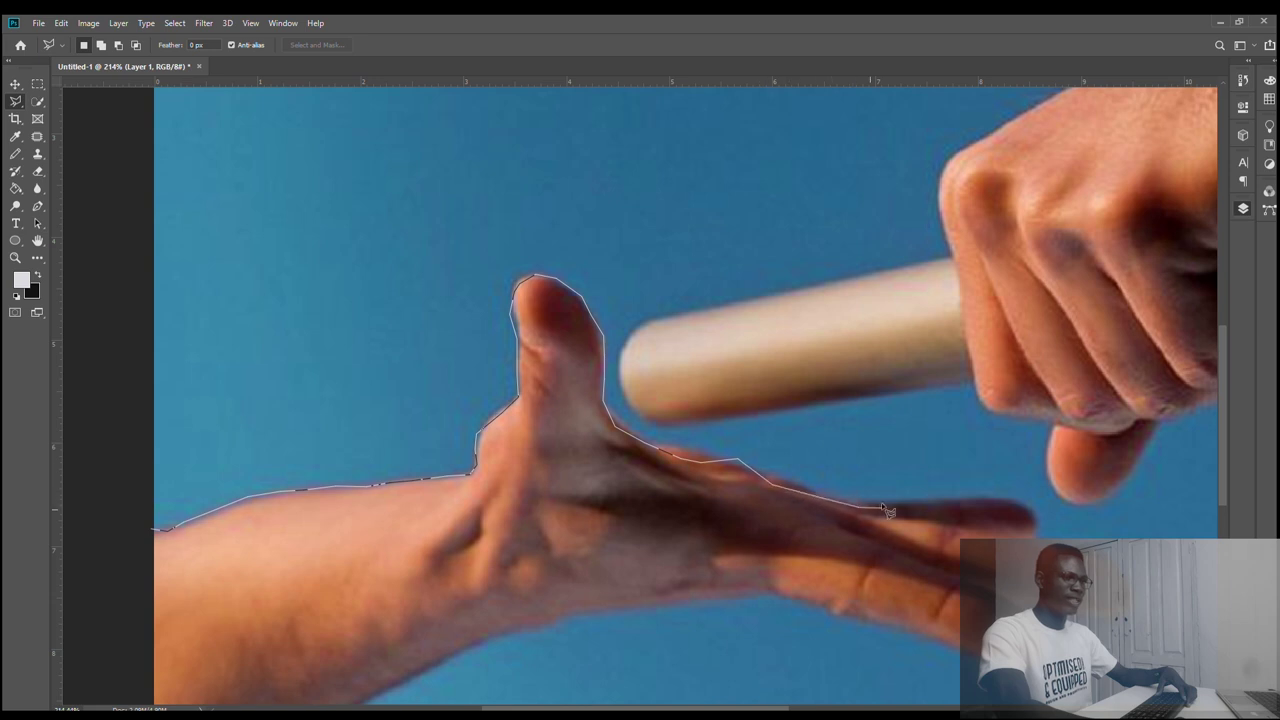
mouse_move(1003, 506)
left_mouse_down()
mouse_move(1018, 503)
mouse_move(1040, 535)
left_mouse_up()
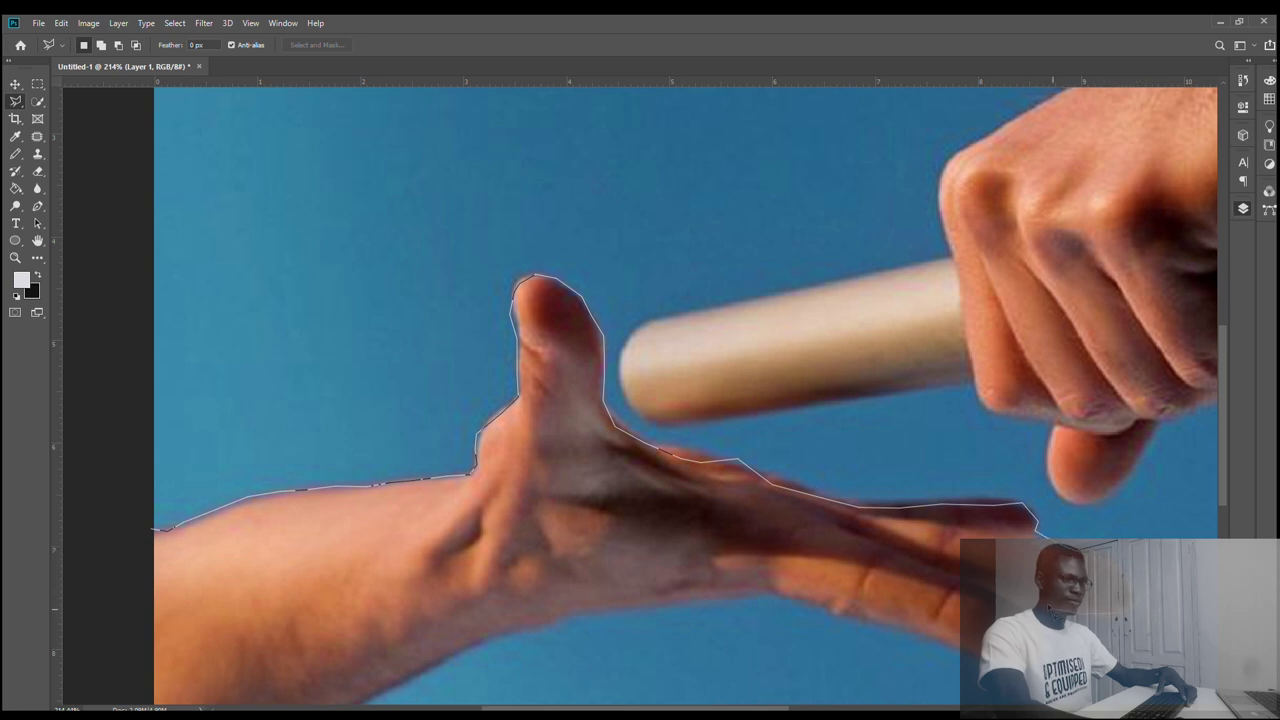
Trace down the hand and back along the arm's lower edge, closing the outline at the start
left_click_drag(1040, 540, 1075, 600)
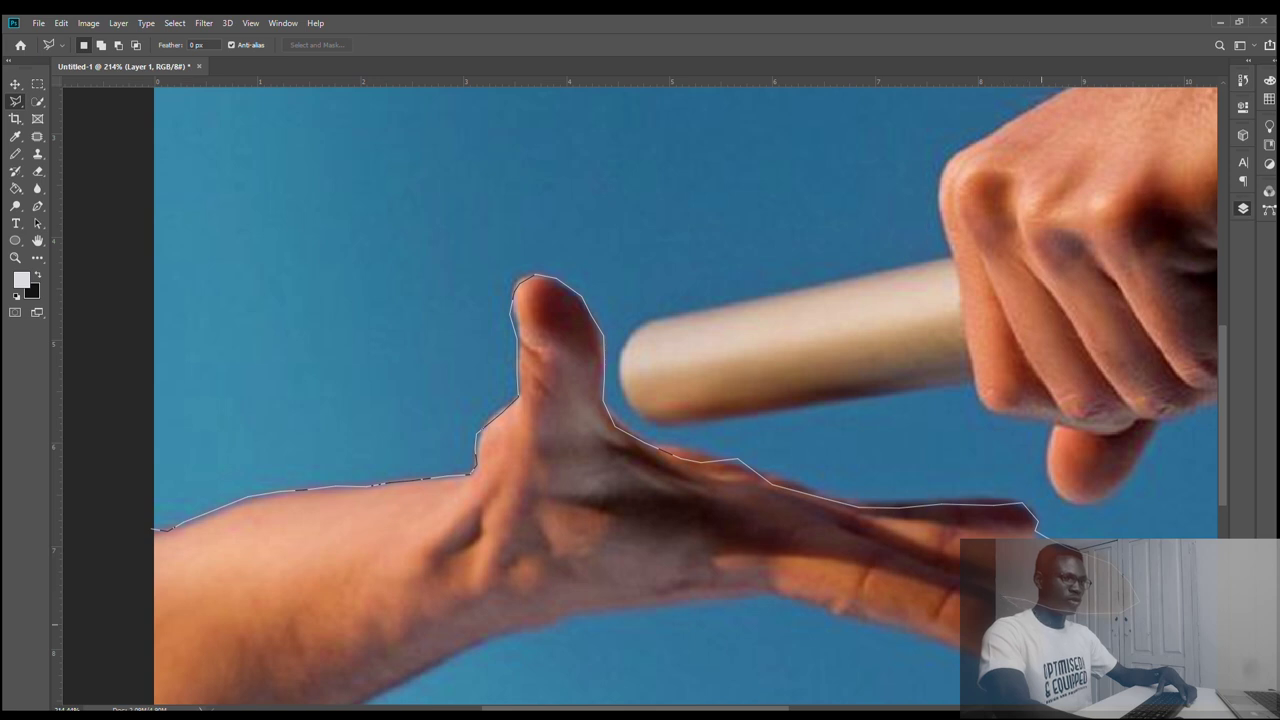
left_click_drag(975, 640, 947, 647)
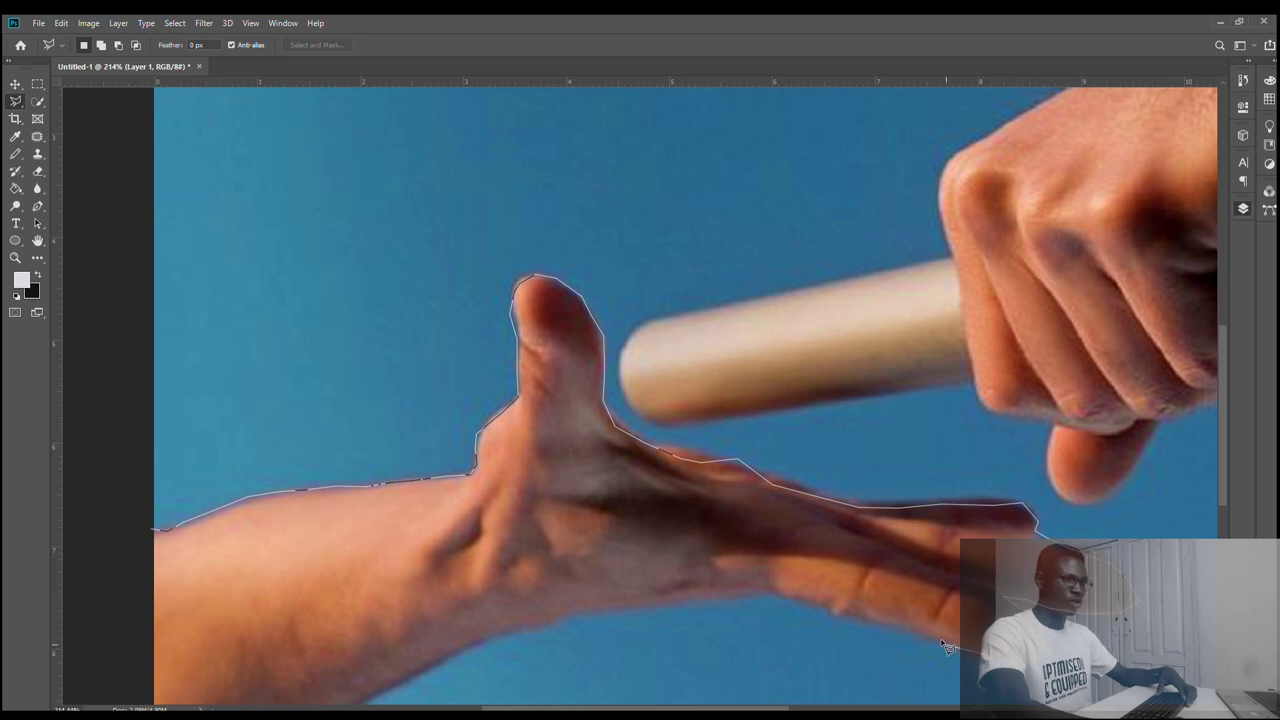
left_click_drag(855, 617, 787, 599)
left_click_drag(681, 596, 671, 600)
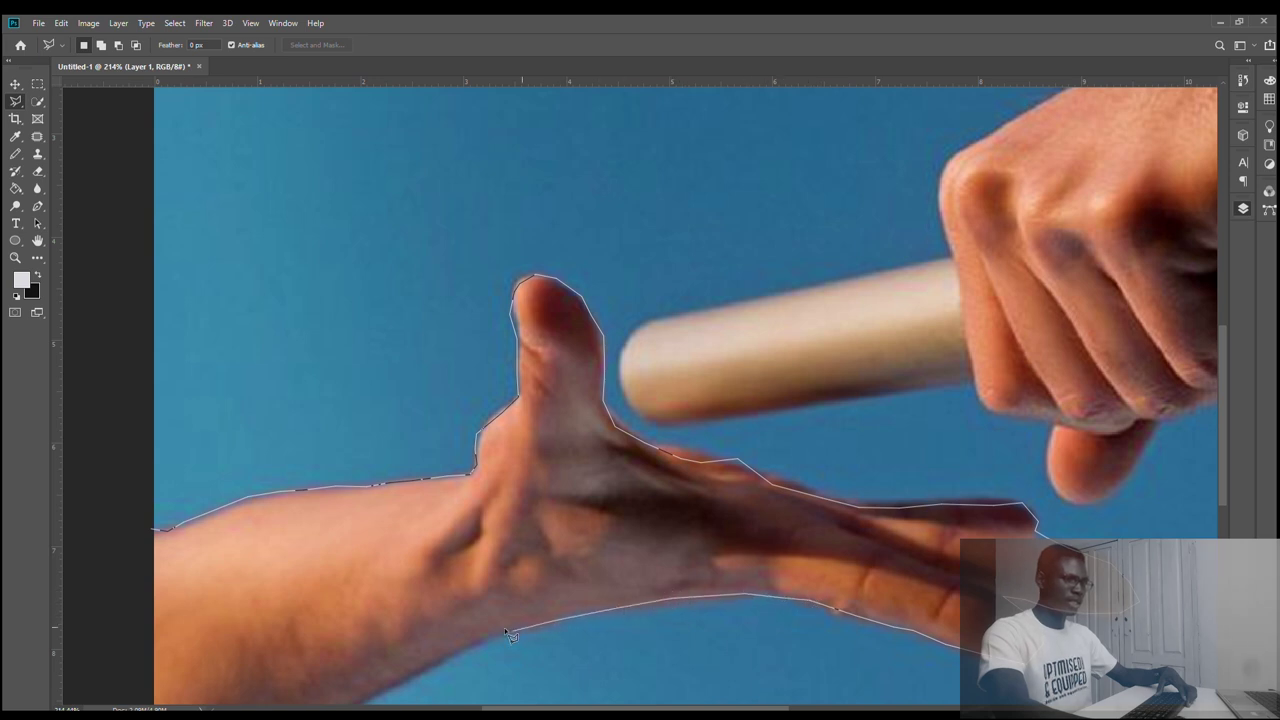
mouse_move(506, 631)
left_mouse_down()
mouse_move(355, 702)
mouse_move(392, 616)
mouse_move(450, 553)
mouse_move(340, 698)
mouse_move(125, 698)
mouse_move(124, 524)
mouse_move(148, 522)
left_mouse_up()
Copy the traced lower hand and forearm onto a new Layer 2, checking it with undo and redo
scroll(447, 527, "down", 3)
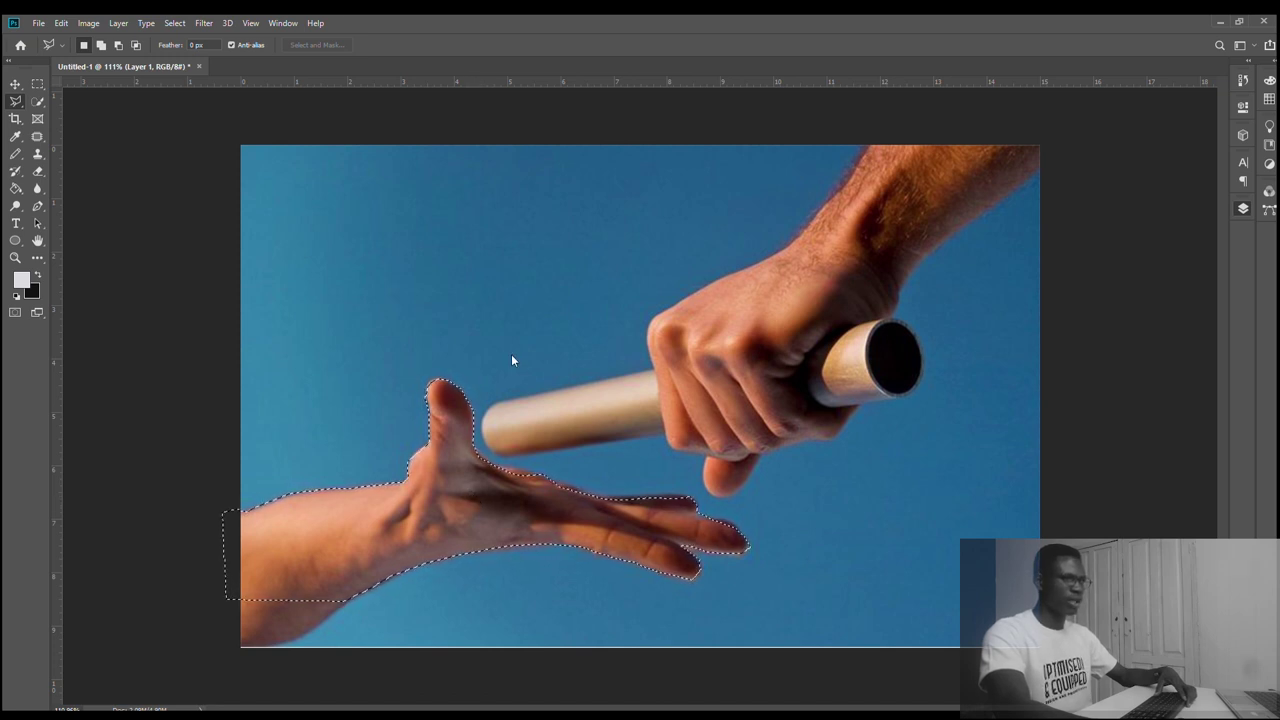
key("ctrl+j")
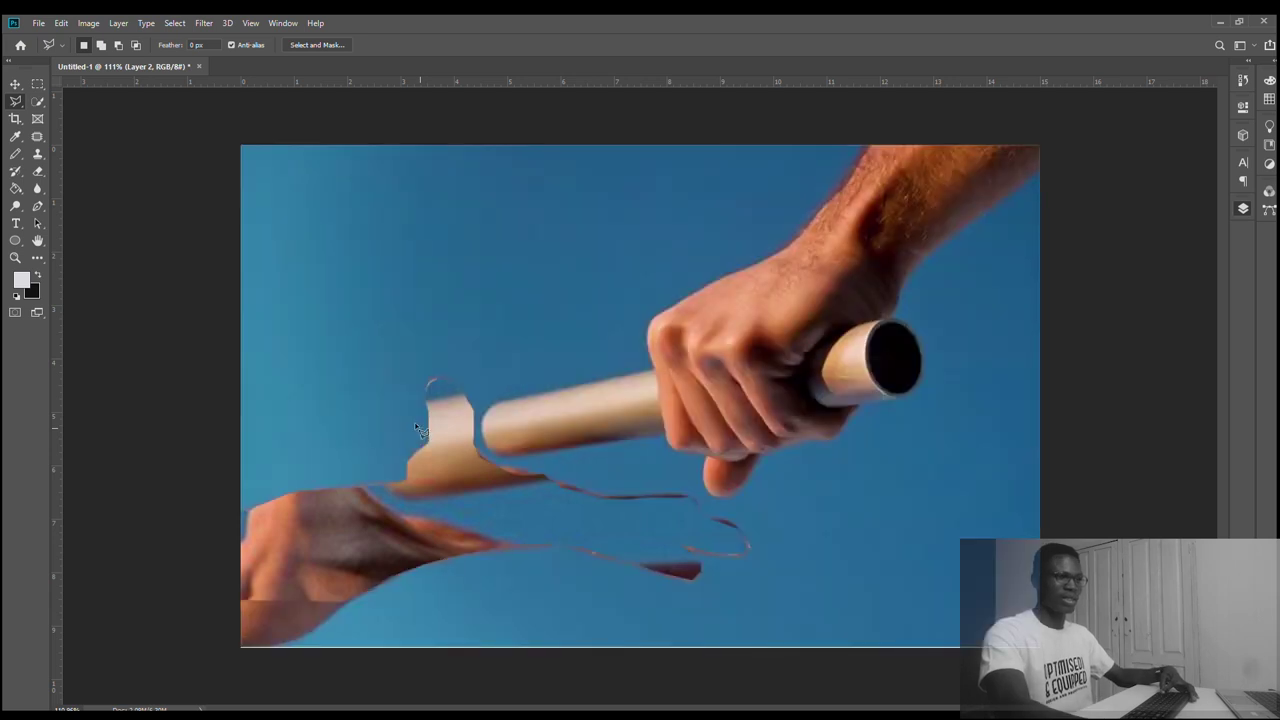
key("ctrl+z")
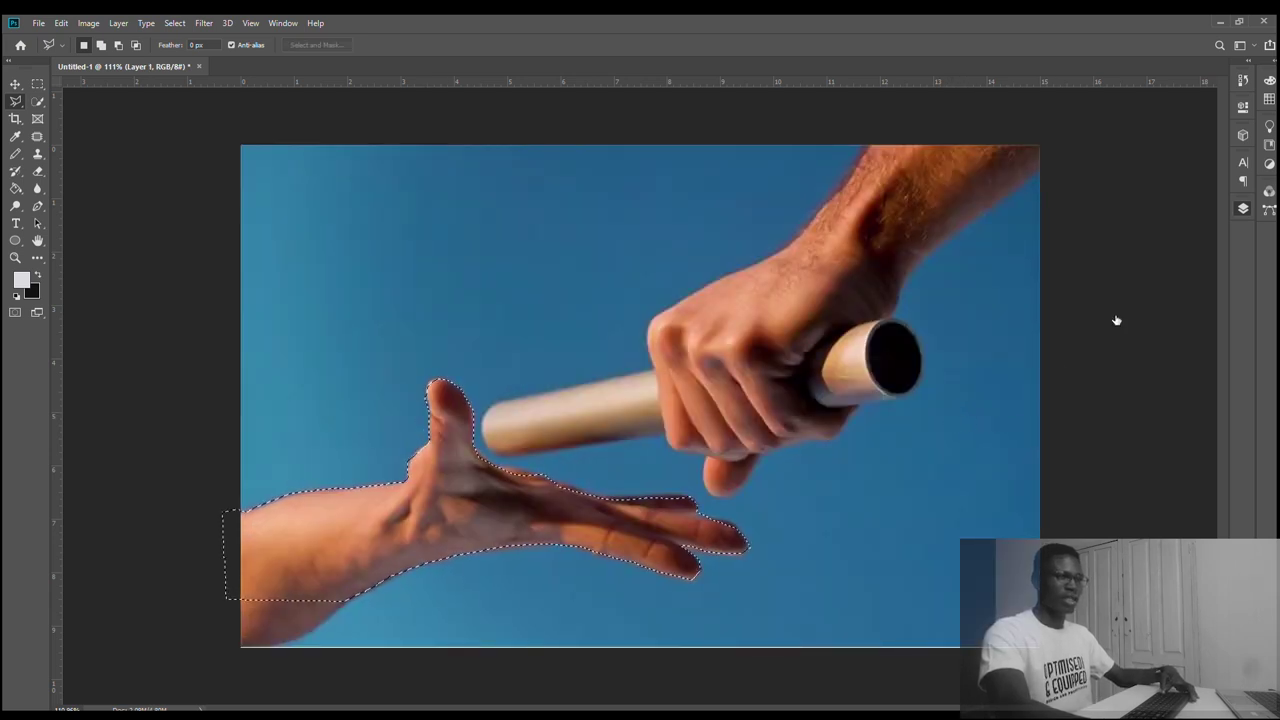
key("ctrl+z")
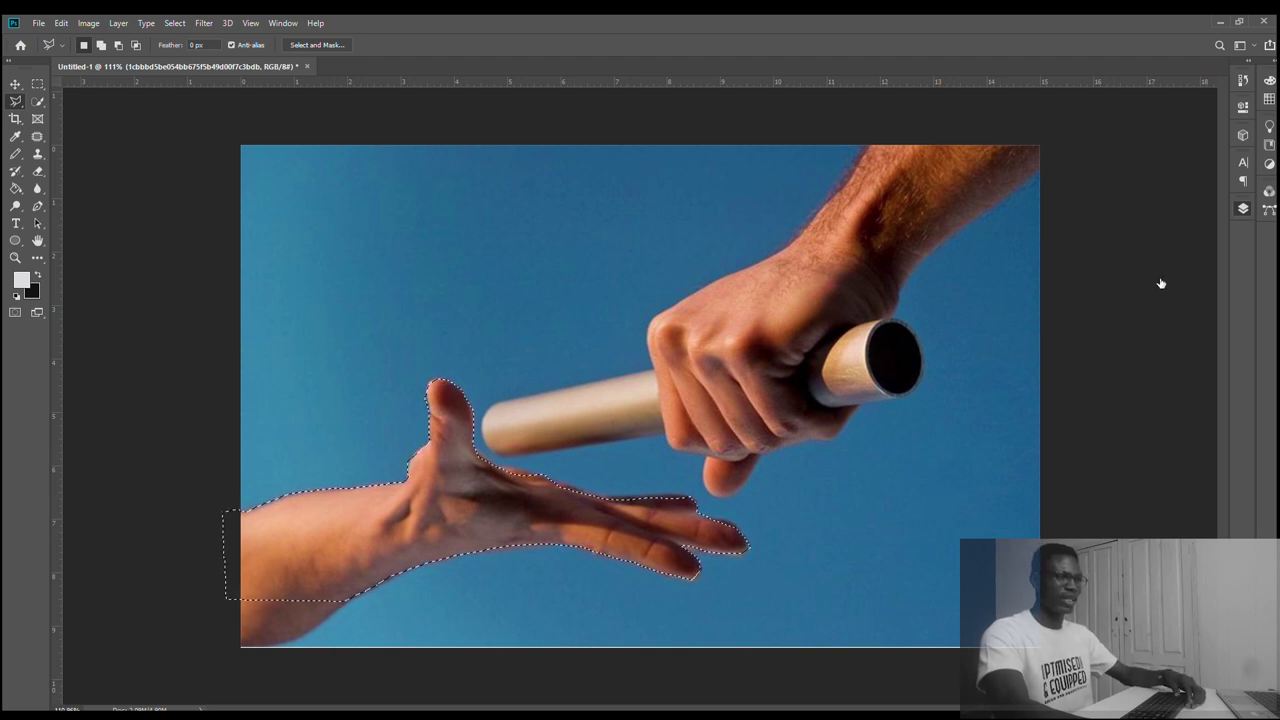
key("ctrl+shift+z")
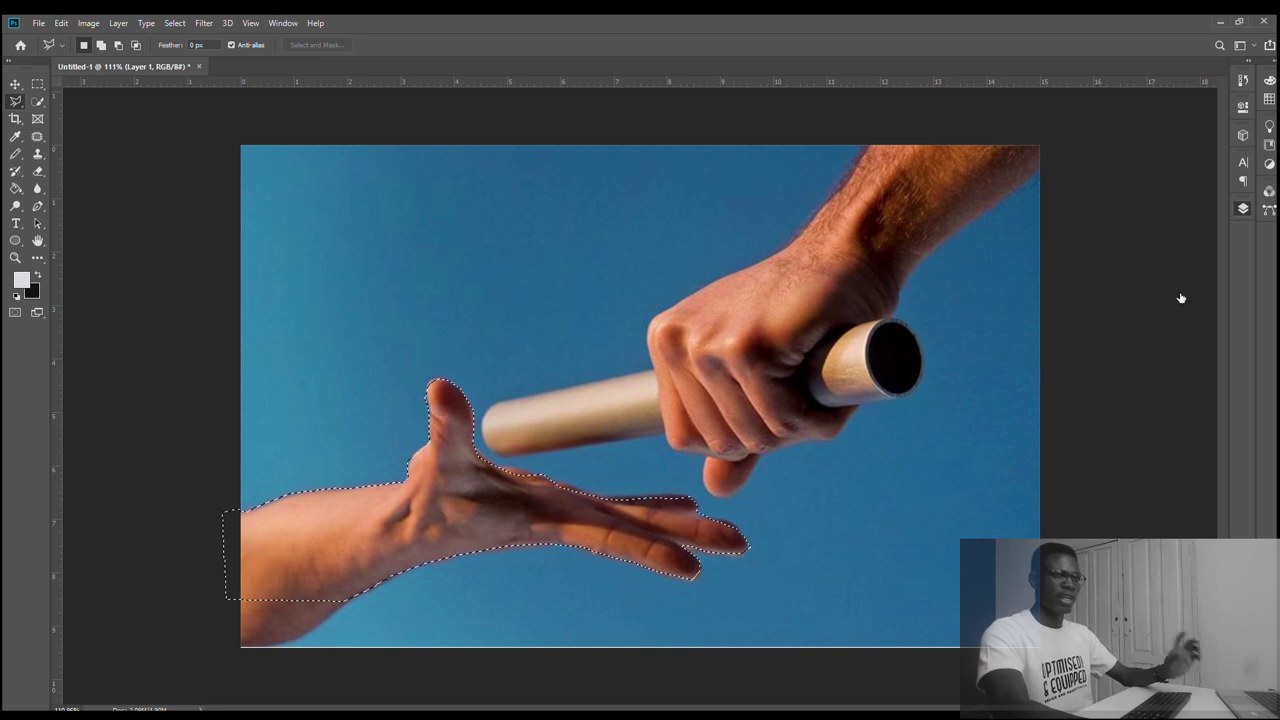
key("ctrl+z")
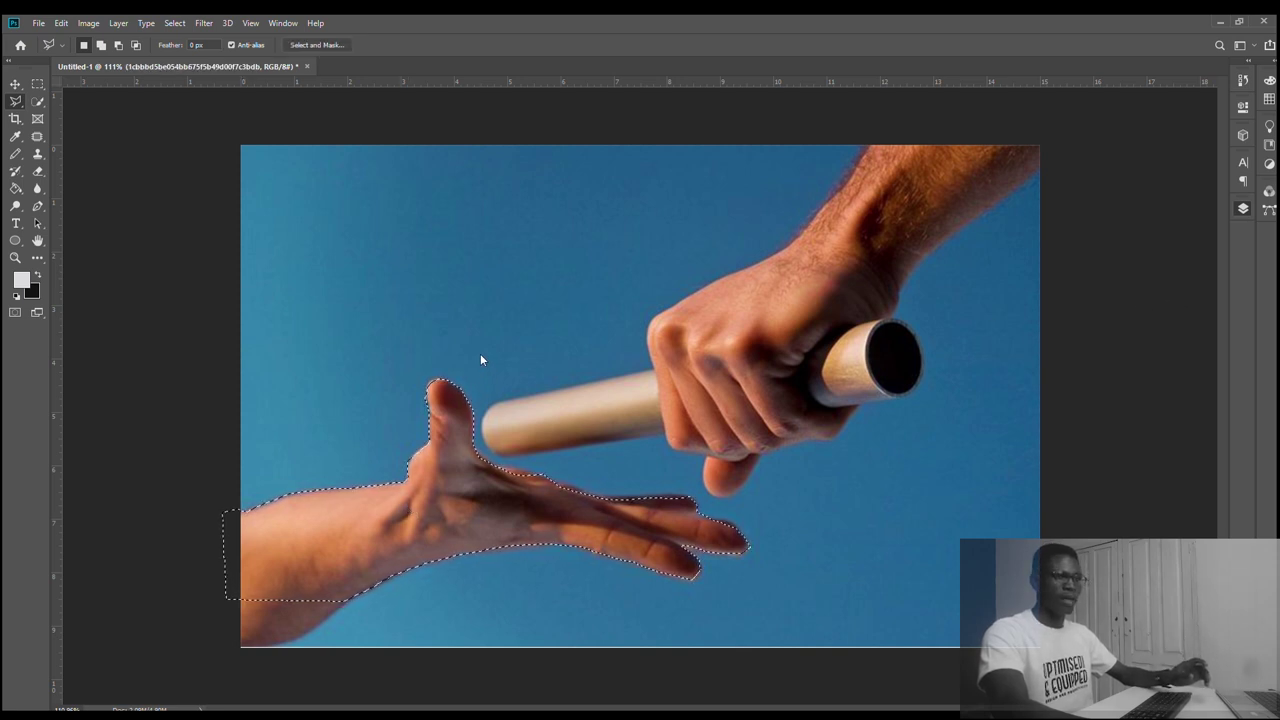
key("ctrl+j")
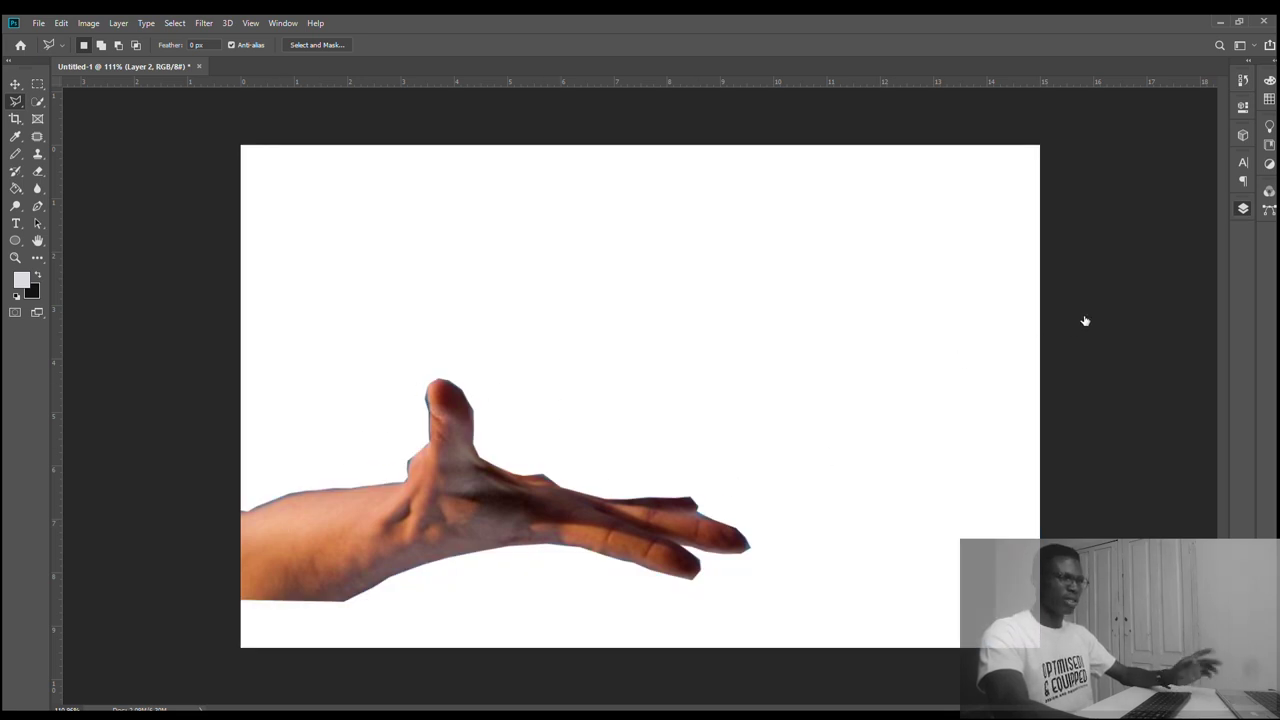
Select the blue sky with the Magic Wand, Shift-adding the stray patches beside the lower arm
key("ctrl+z")
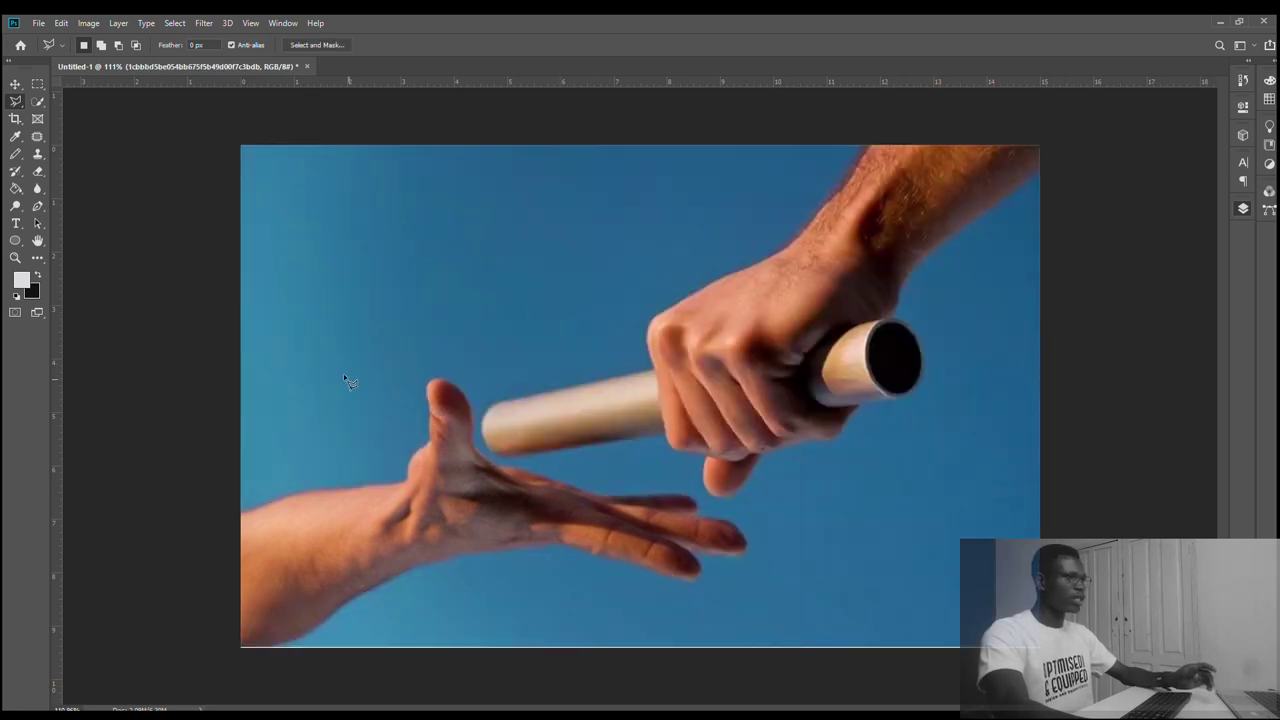
left_click(36, 100)
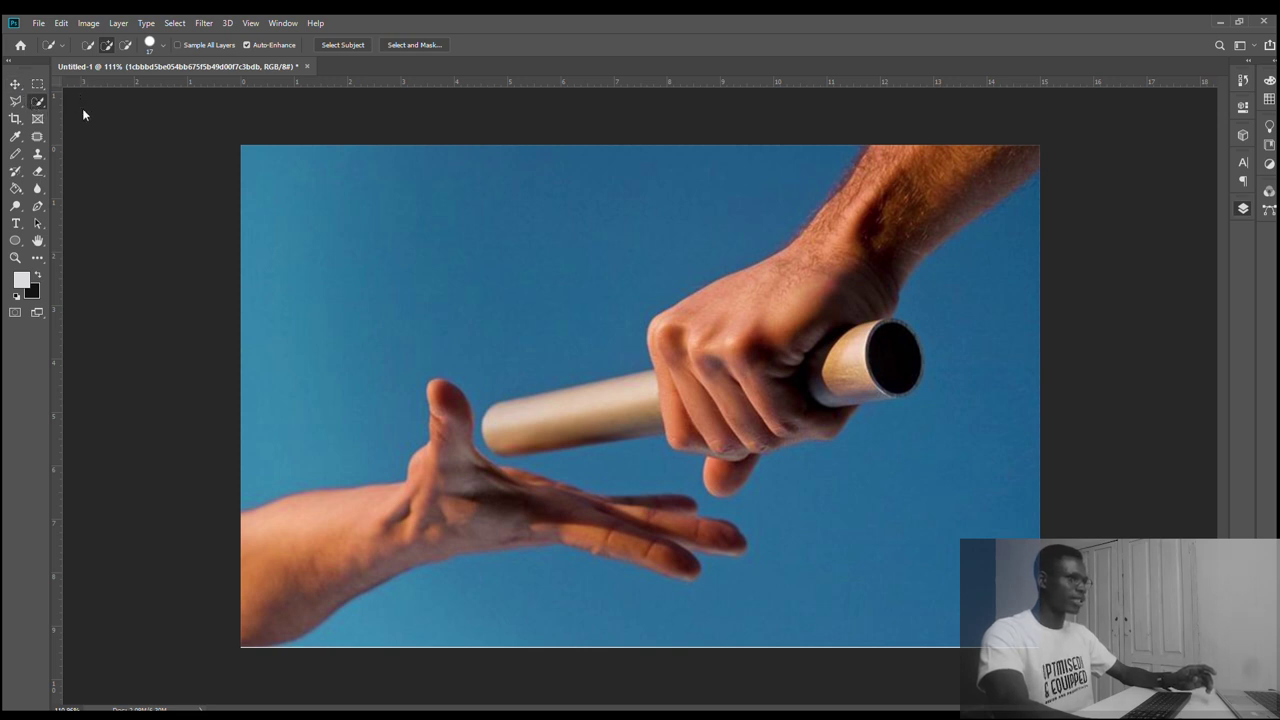
key("shift+w")
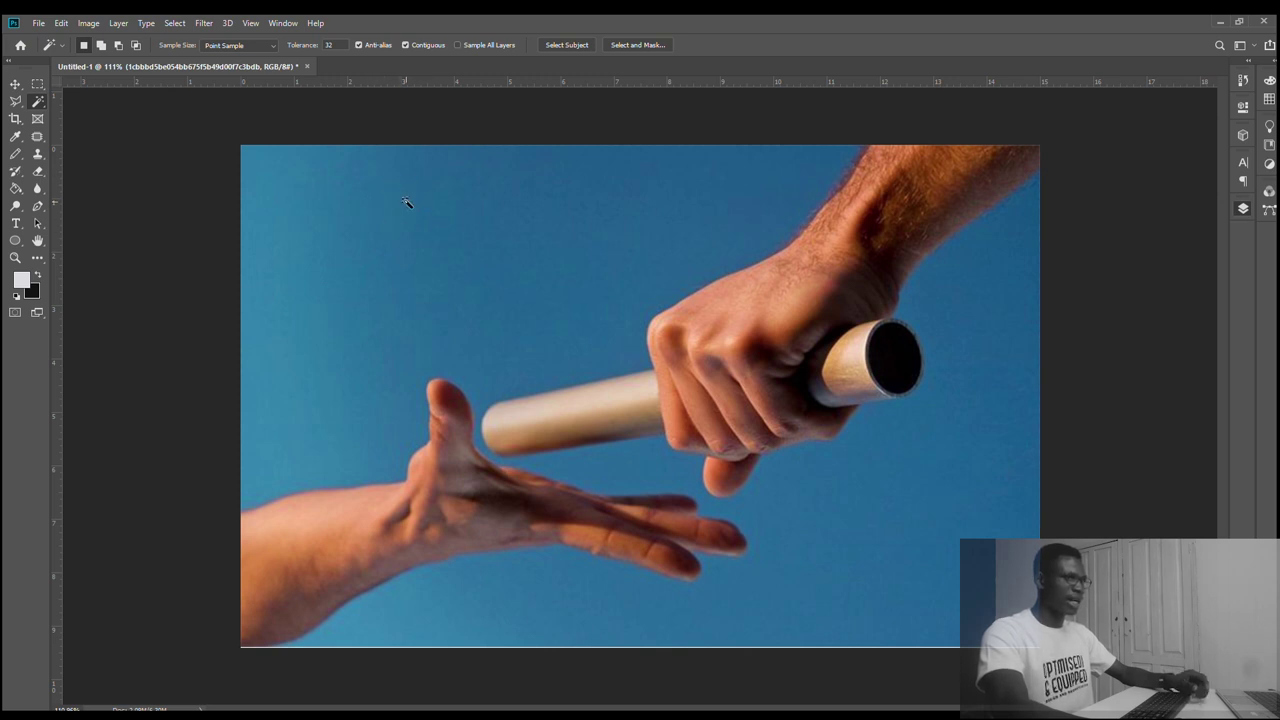
left_click(376, 241)
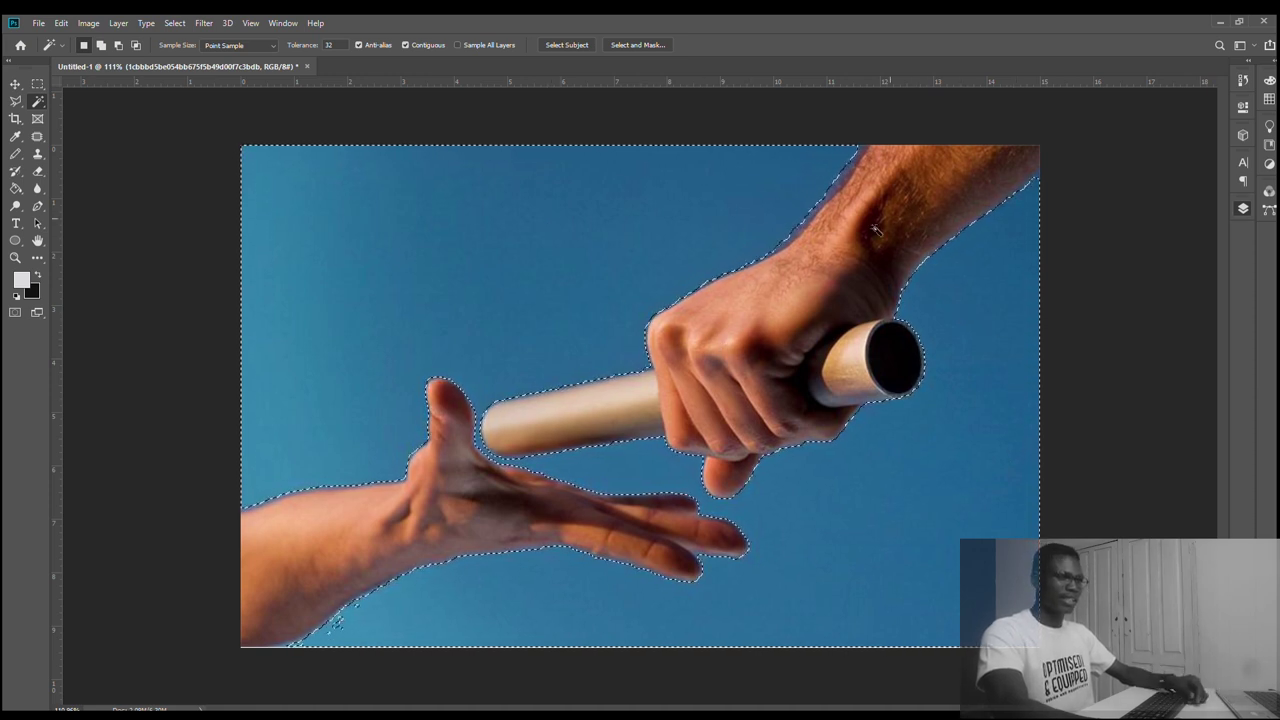
left_click(750, 318)
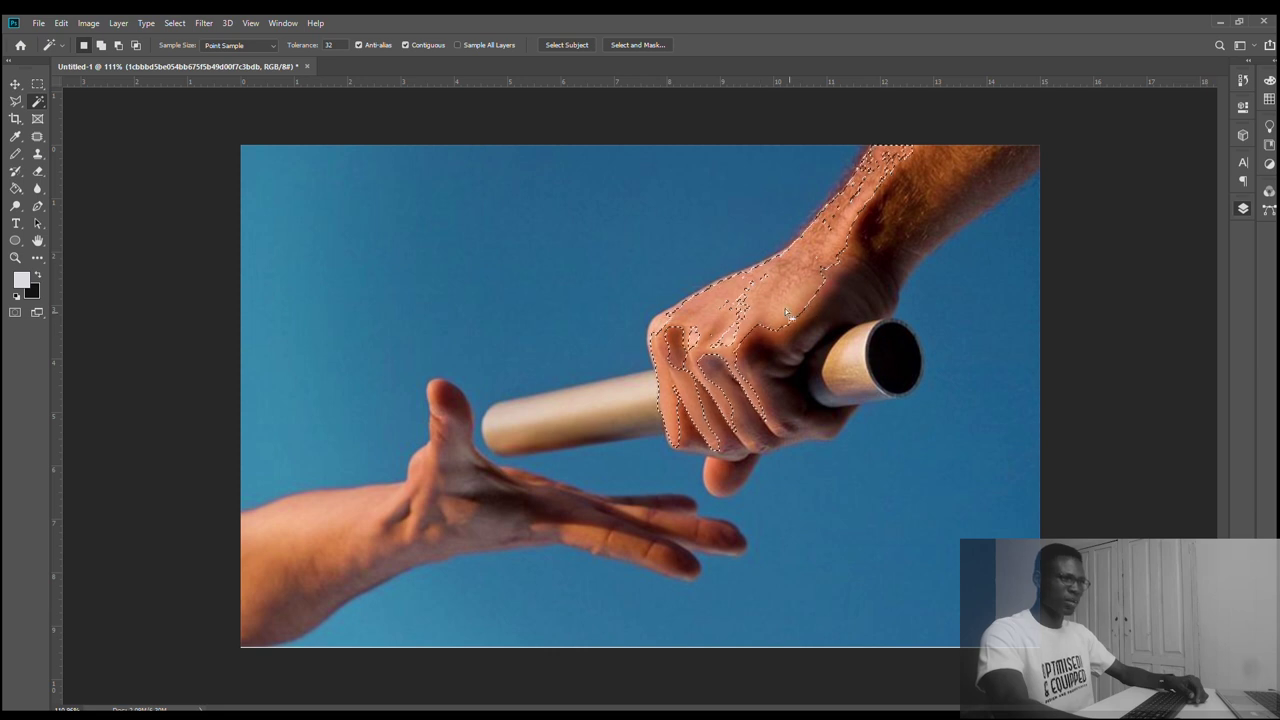
left_click(900, 450)
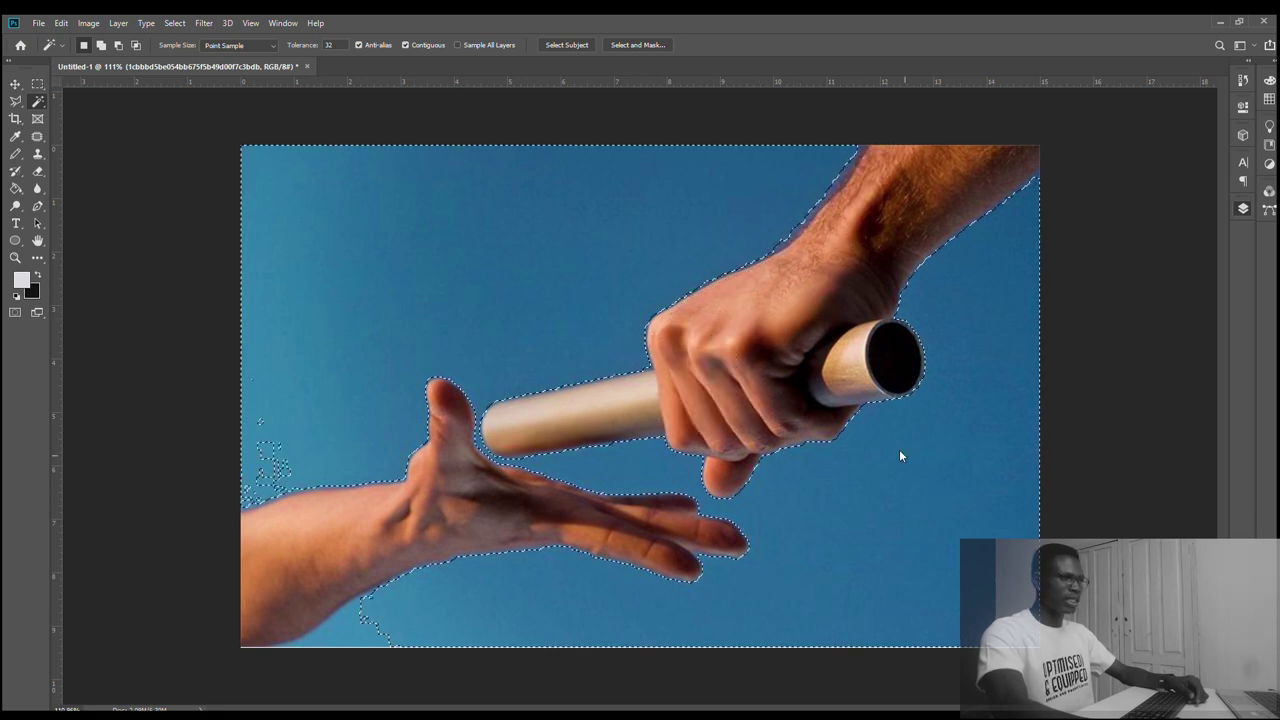
left_click(272, 452, "shift")
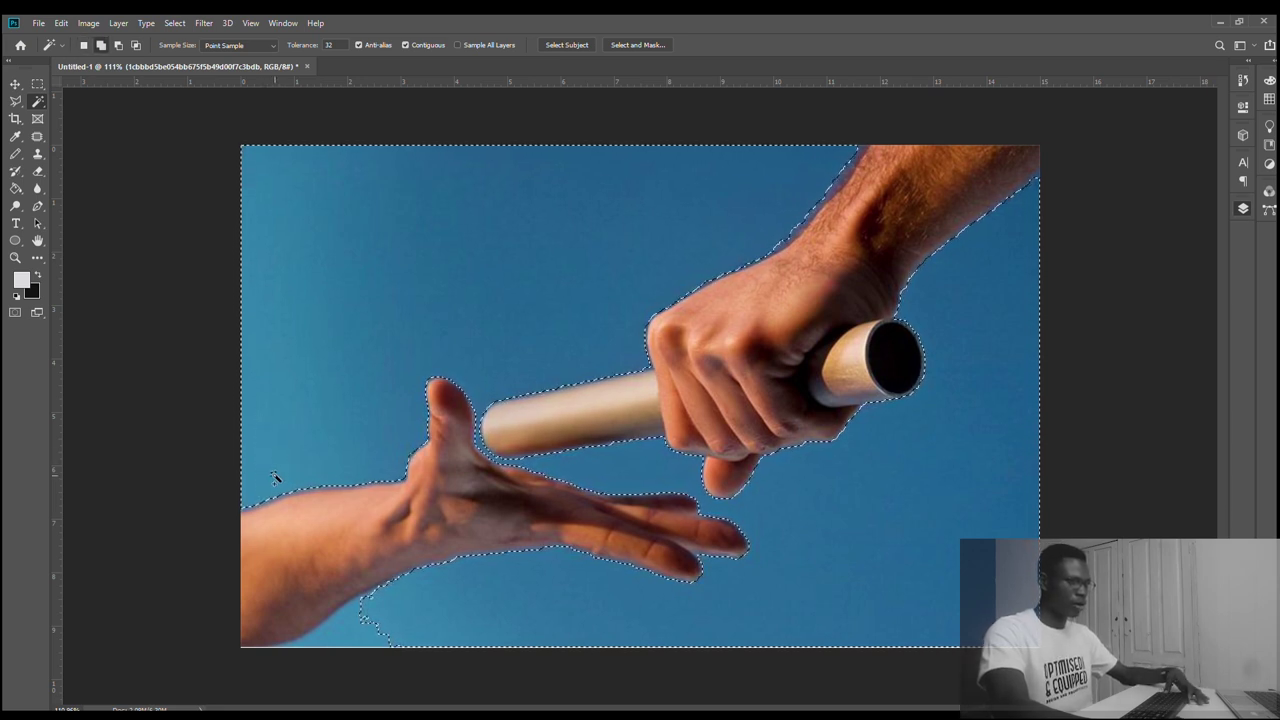
left_click(357, 614, "shift")
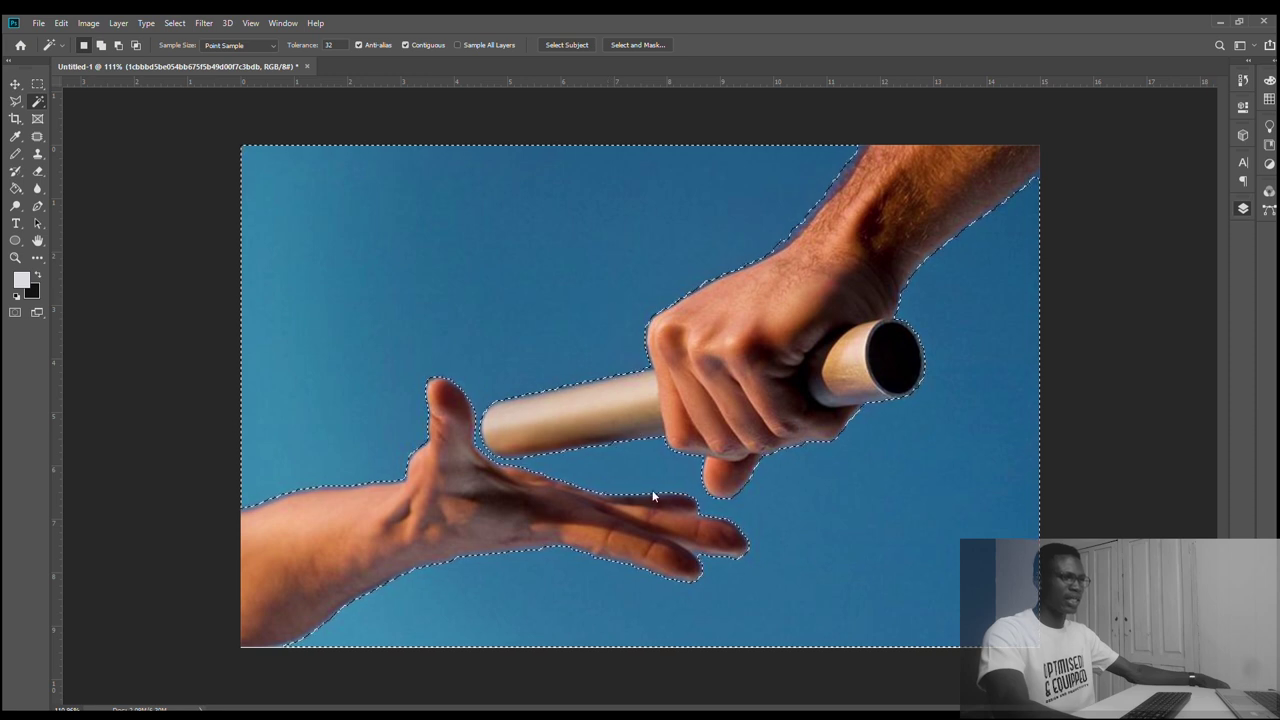
Copy the sky selection to a new Layer 3, then undo the accidental enlargement and white fill
key("ctrl+j")
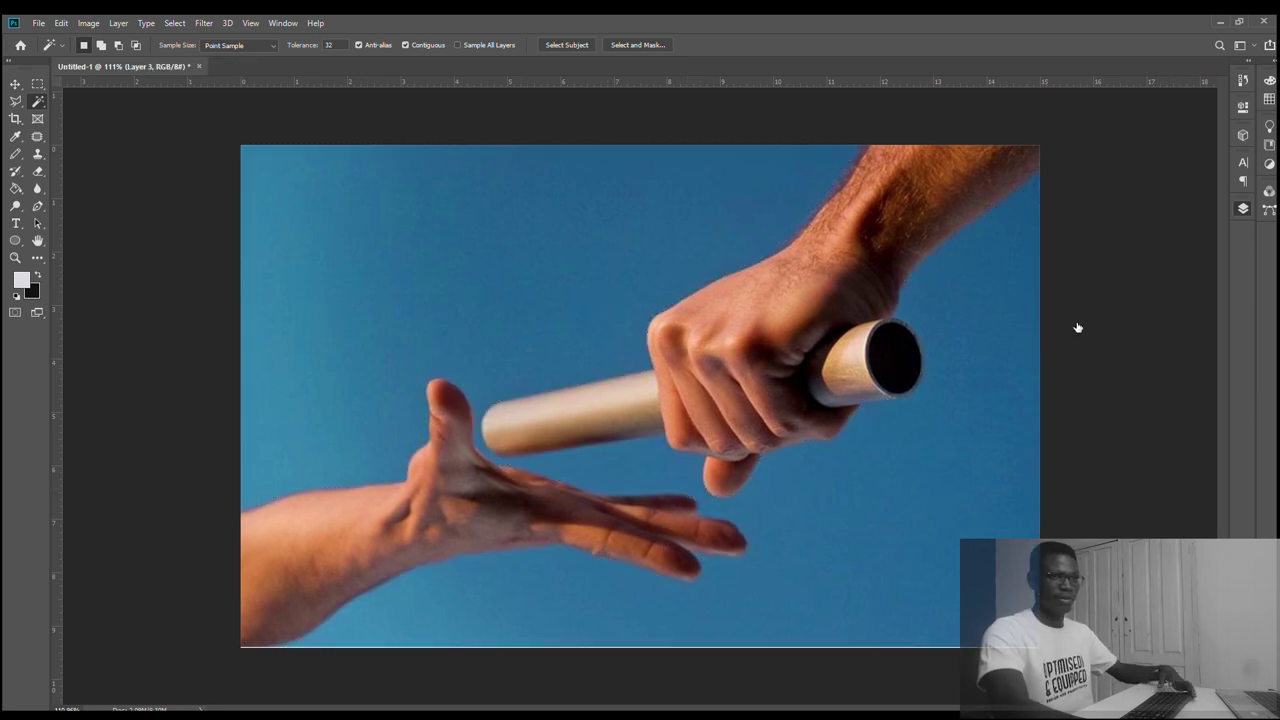
key("ctrl+z")
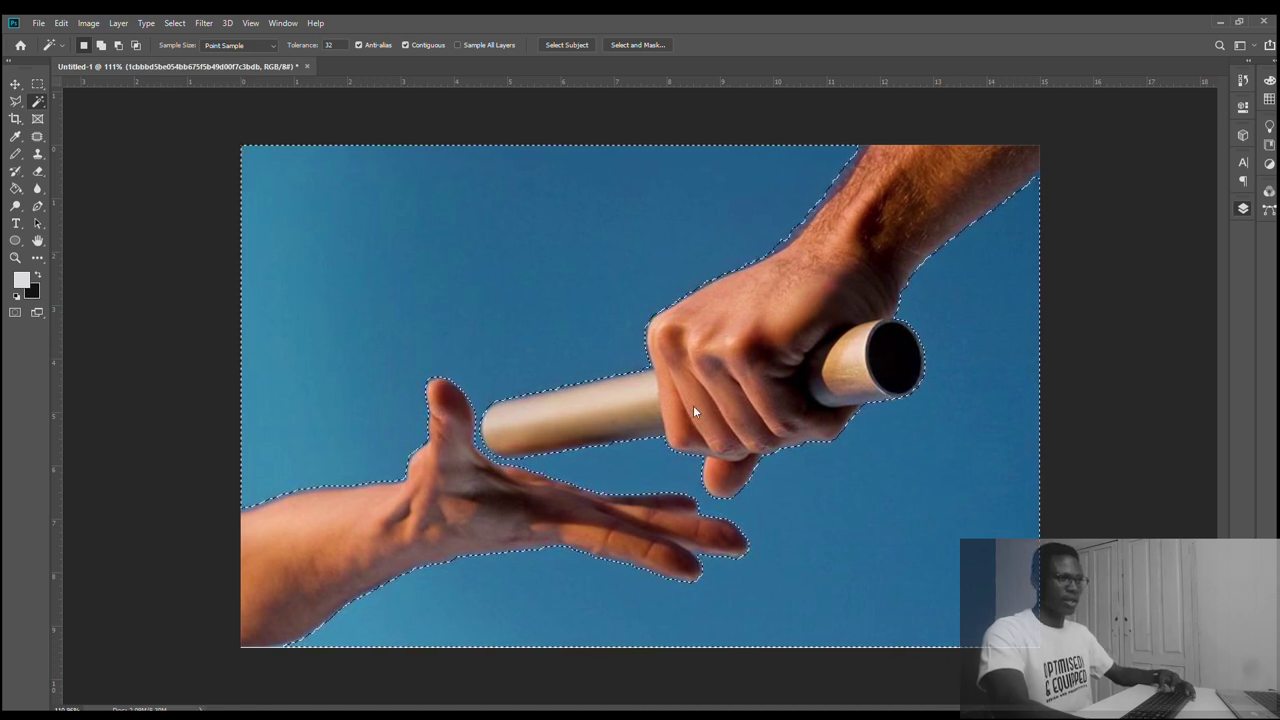
key("ctrl+j")
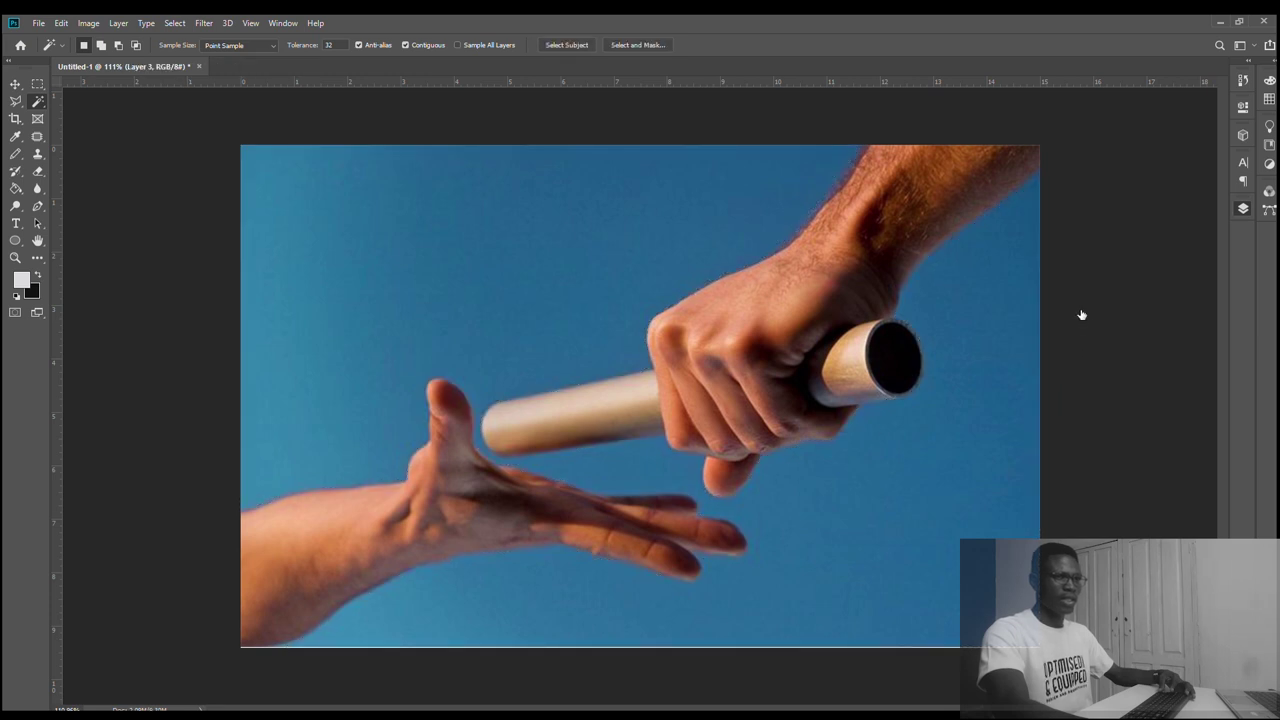
key("ctrl+z")
key("ctrl+z")
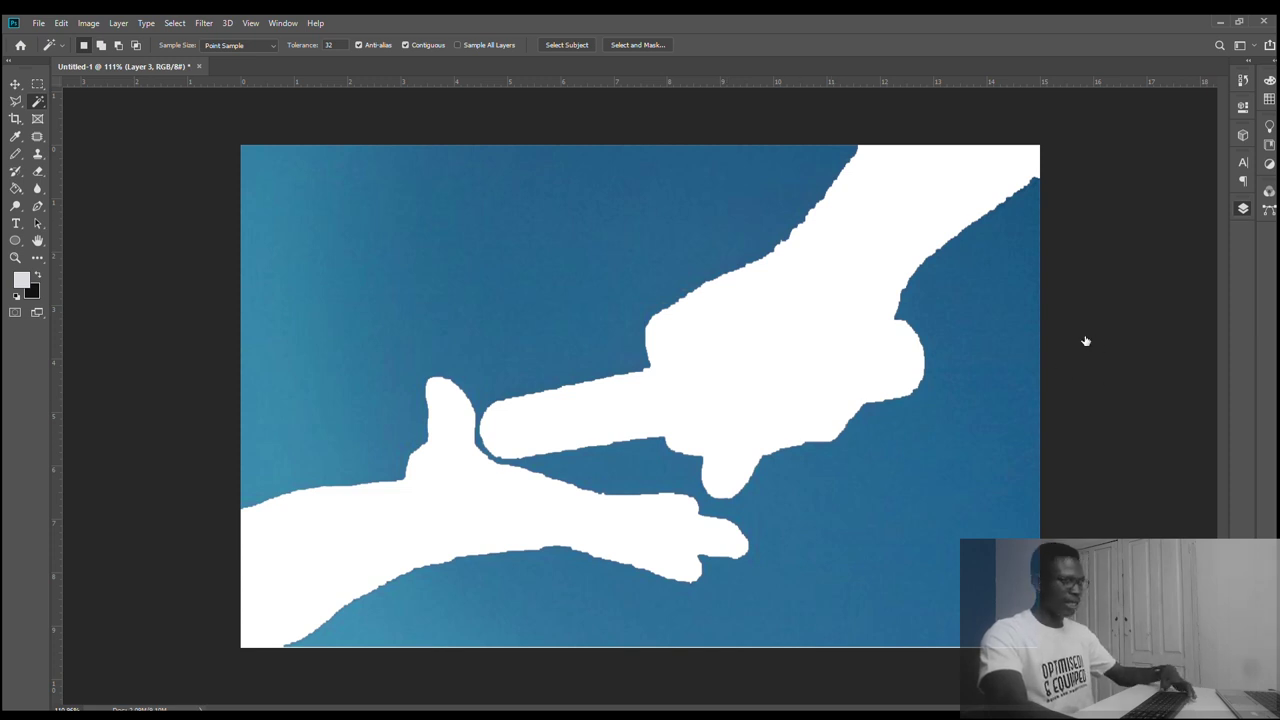
key("ctrl+z")
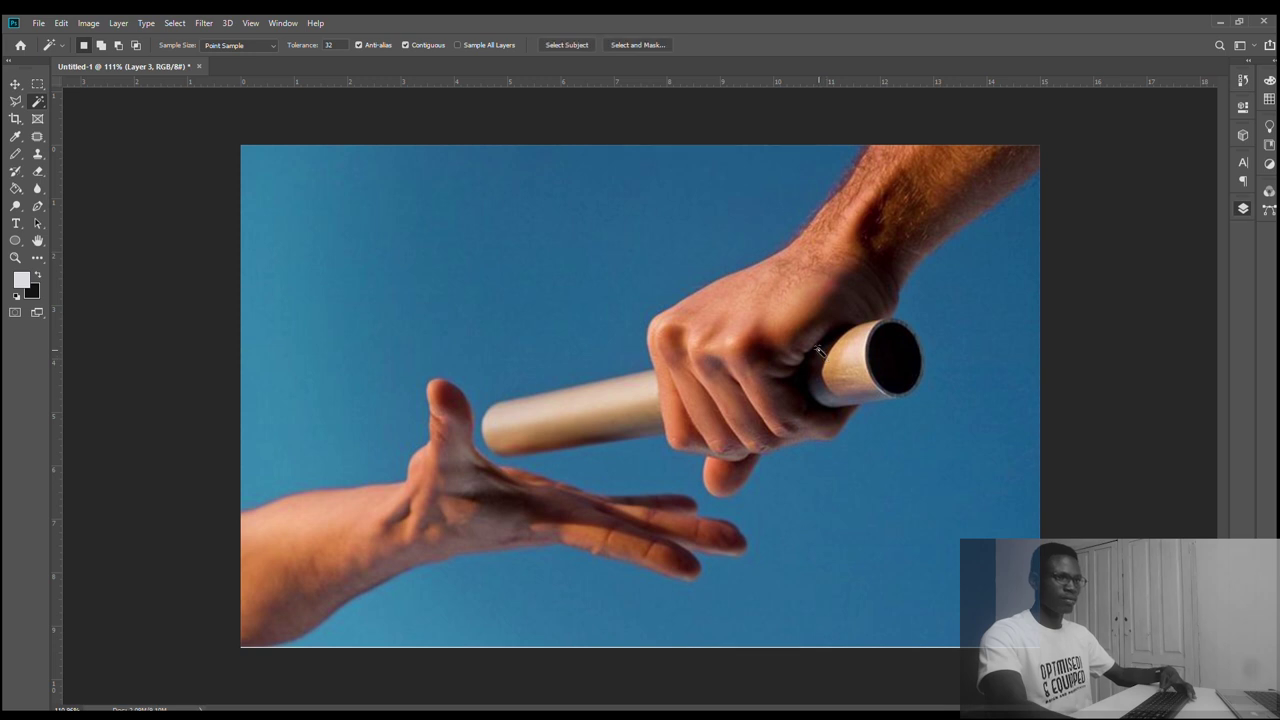
Select the blue background with the Magic Wand and copy it to a new Layer 3
left_click(745, 277)
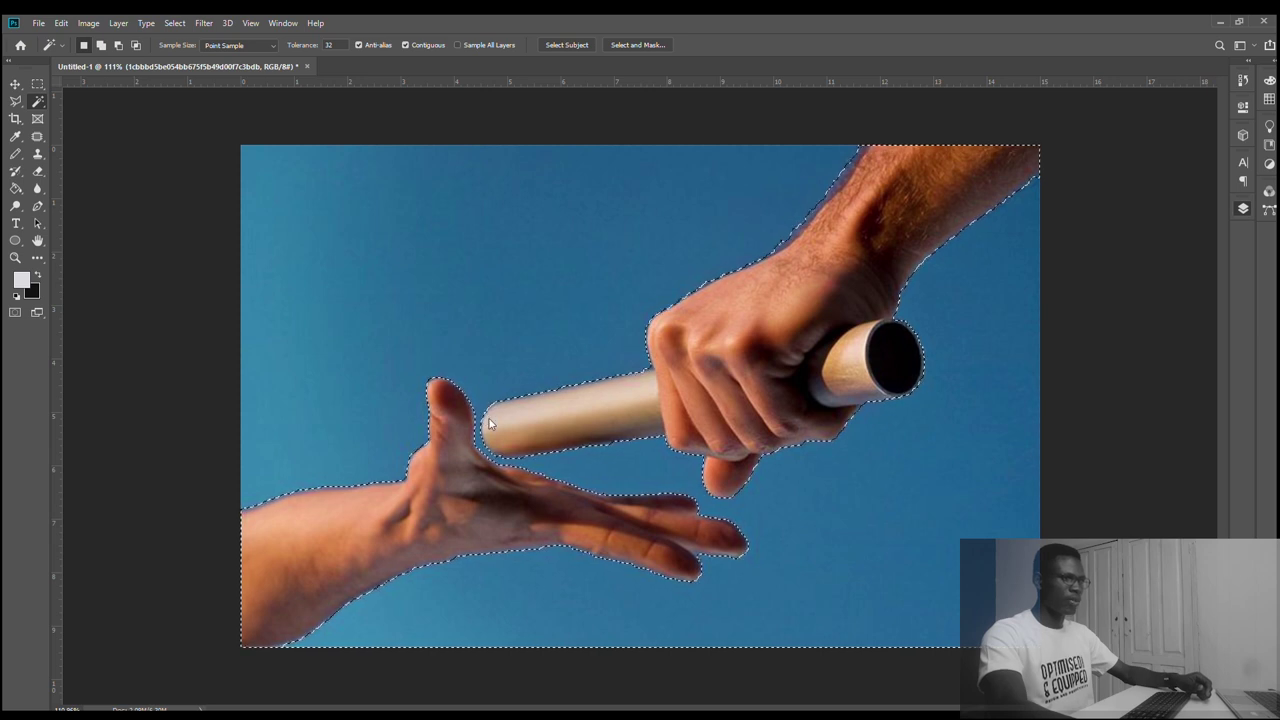
key("ctrl+j")
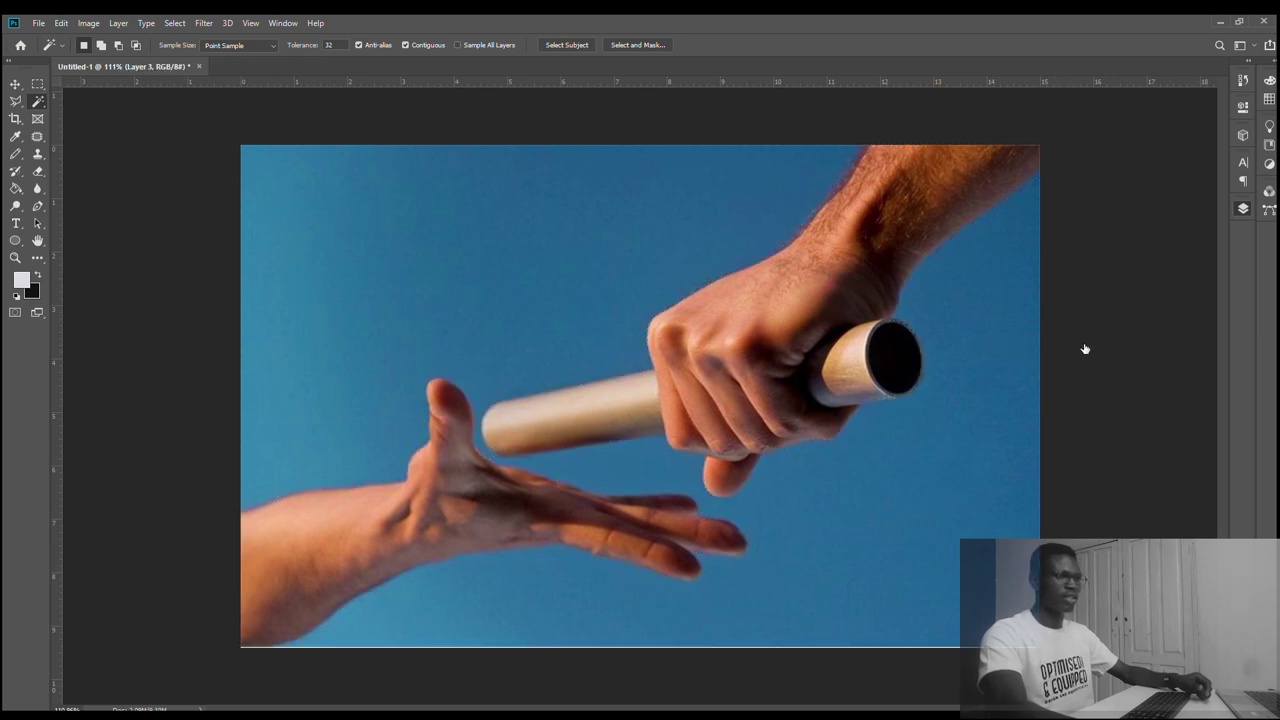